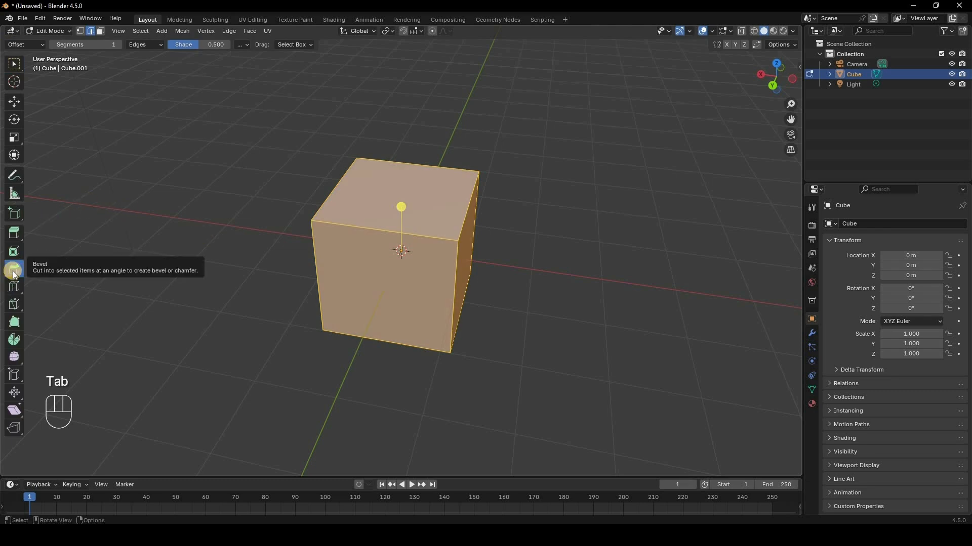
# Step: Orbit the viewport to look at the Edit Mode cube more front-on
pyautogui.moveTo(231, 266); pyautogui.dragTo(259, 109, button='middle')
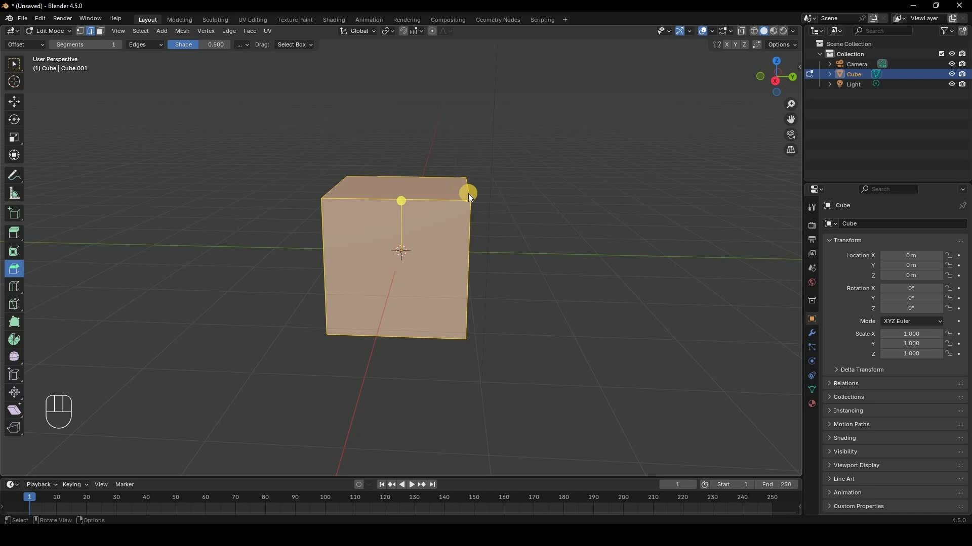
# Step: Bevel the cube's top-right edge with the Bevel gizmo to about 0.892 m wide
pyautogui.click(503, 156)
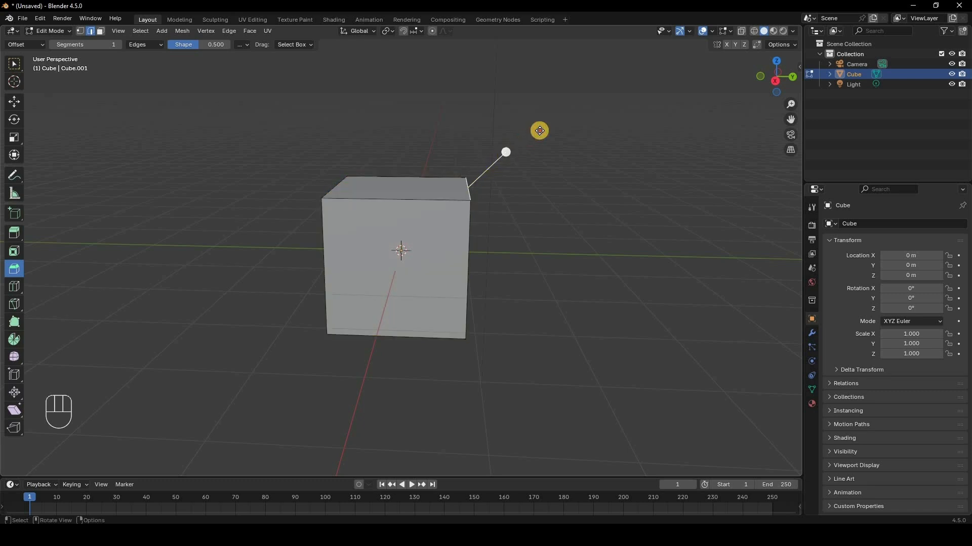
pyautogui.moveTo(539, 131); pyautogui.dragTo(231, 355)
pyautogui.click(93, 461)
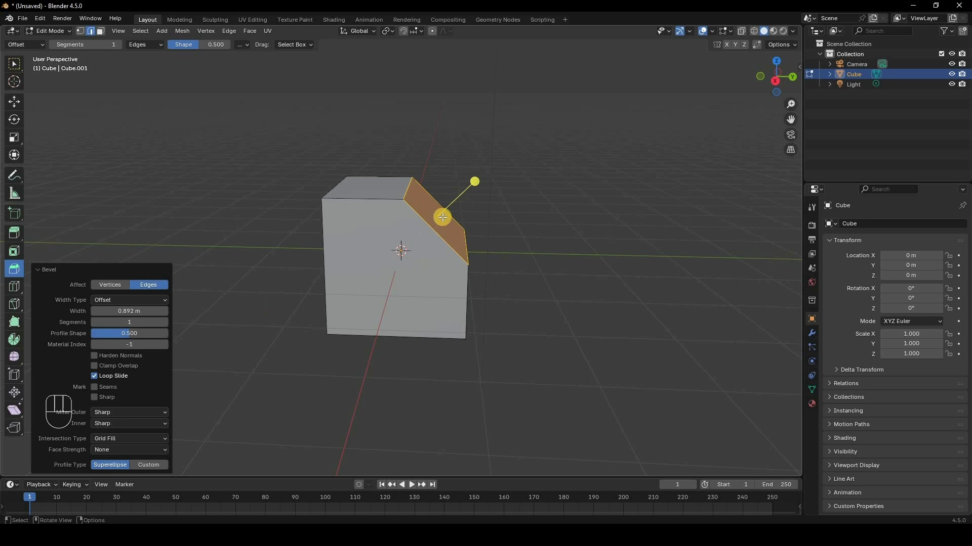
# Step: Raise the bevel's segment count to 10 to round the edge
pyautogui.click(165, 325)
pyautogui.click(166, 326)
pyautogui.click(166, 325)
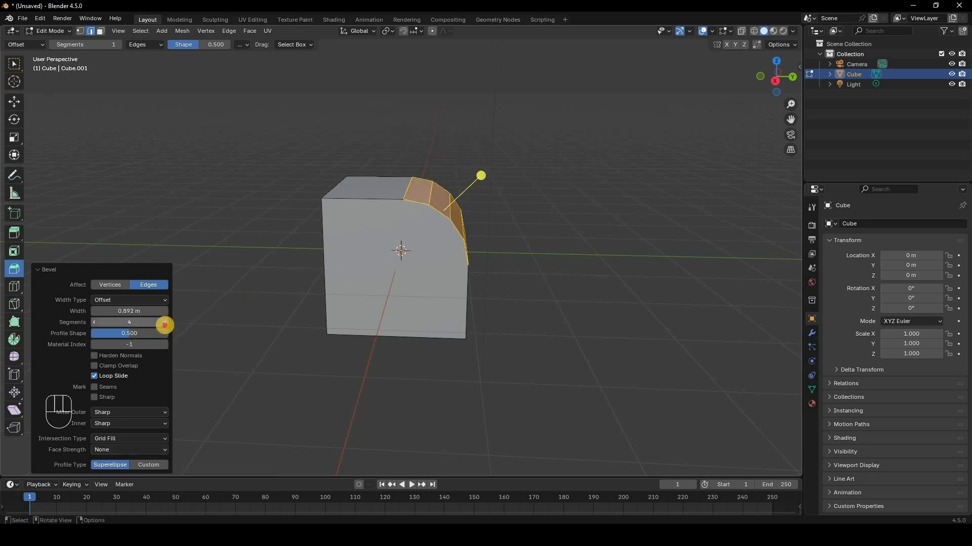
pyautogui.click(166, 325)
pyautogui.click(165, 325)
pyautogui.click(166, 325)
pyautogui.click(165, 325)
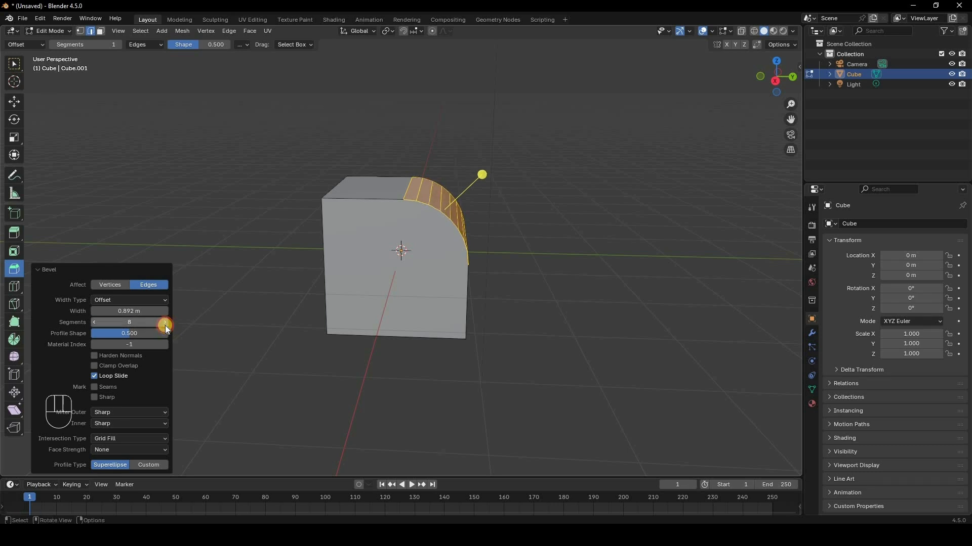
pyautogui.click(165, 325)
pyautogui.click(165, 325)
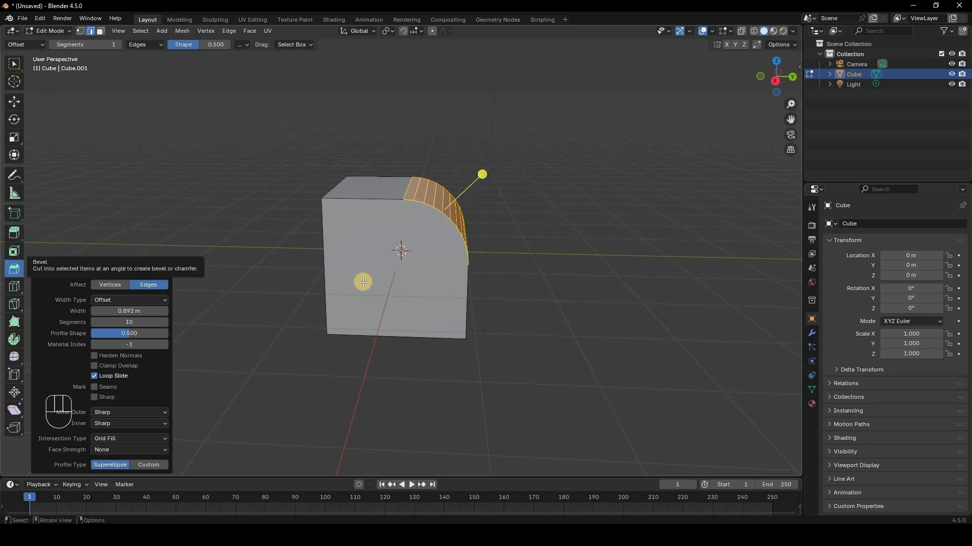
# Step: Undo the bevel, switch to the Select Box tool, and toggle vertex then edge select mode
pyautogui.hotkey('ctrl', 'z')
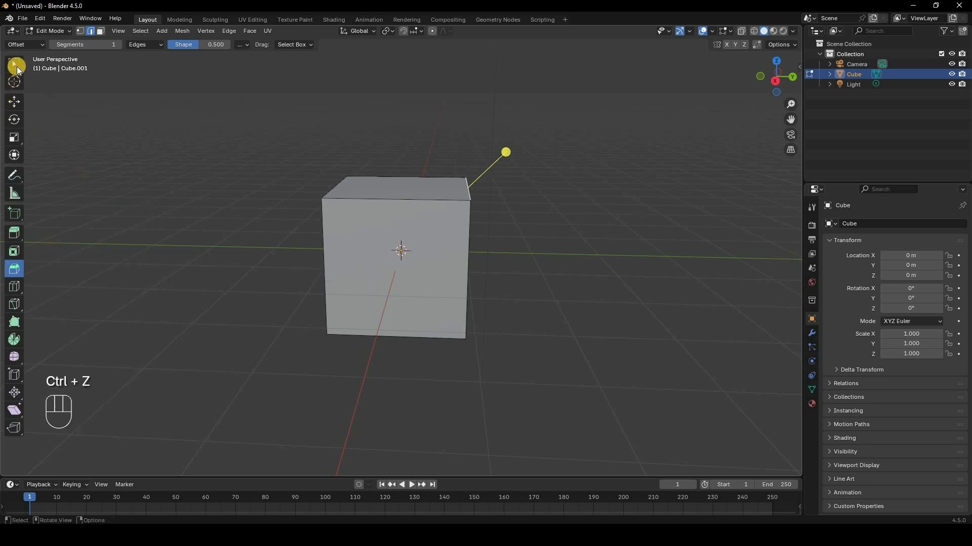
pyautogui.click(14, 65)
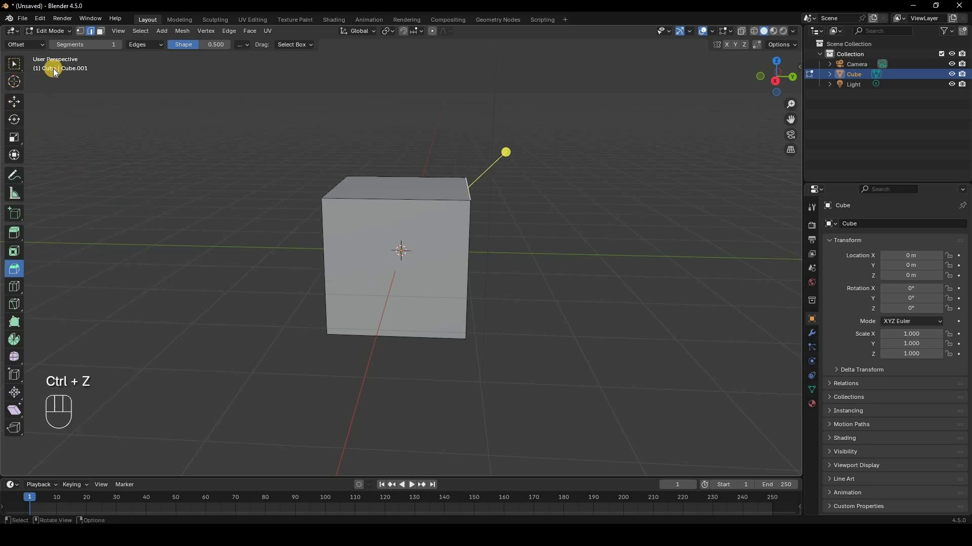
pyautogui.click(80, 31)
pyautogui.click(468, 201)
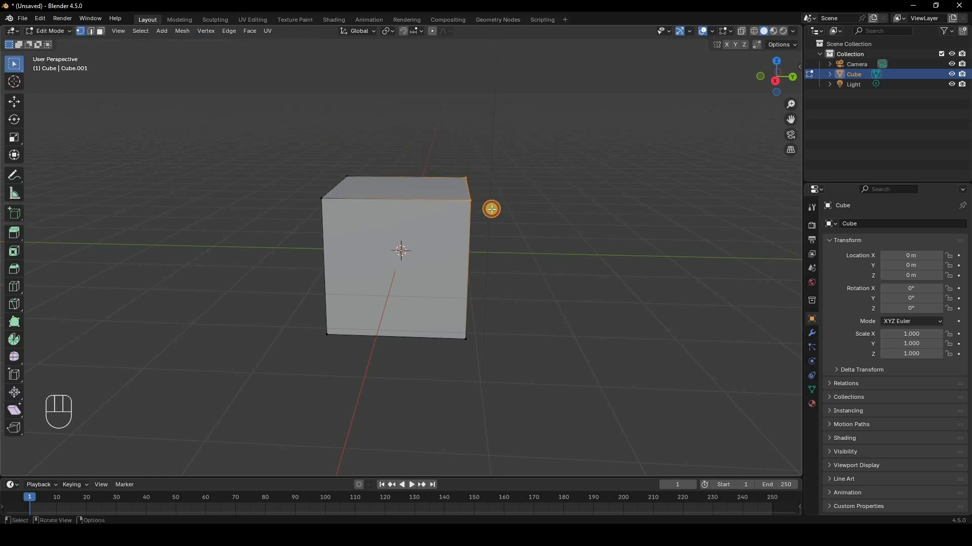
pyautogui.click(92, 32)
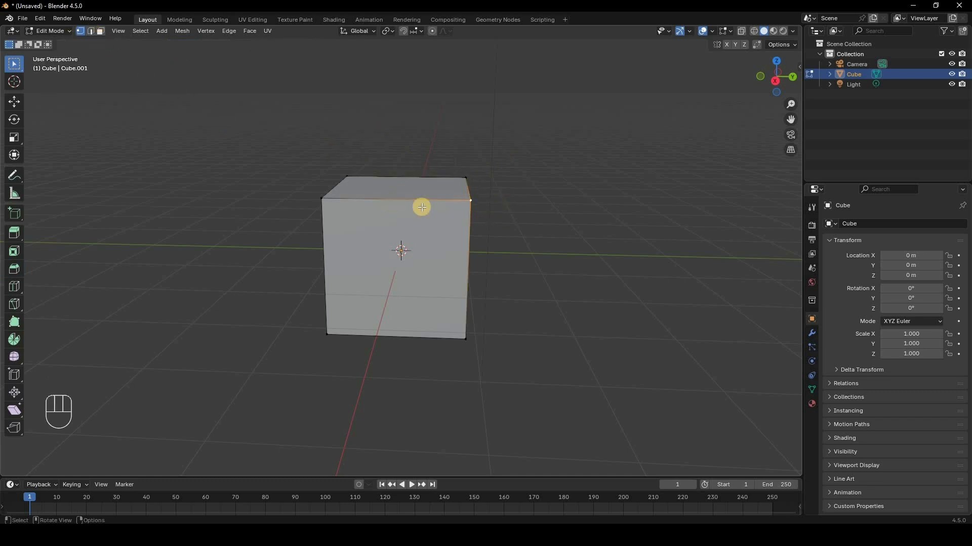
pyautogui.click(467, 187)
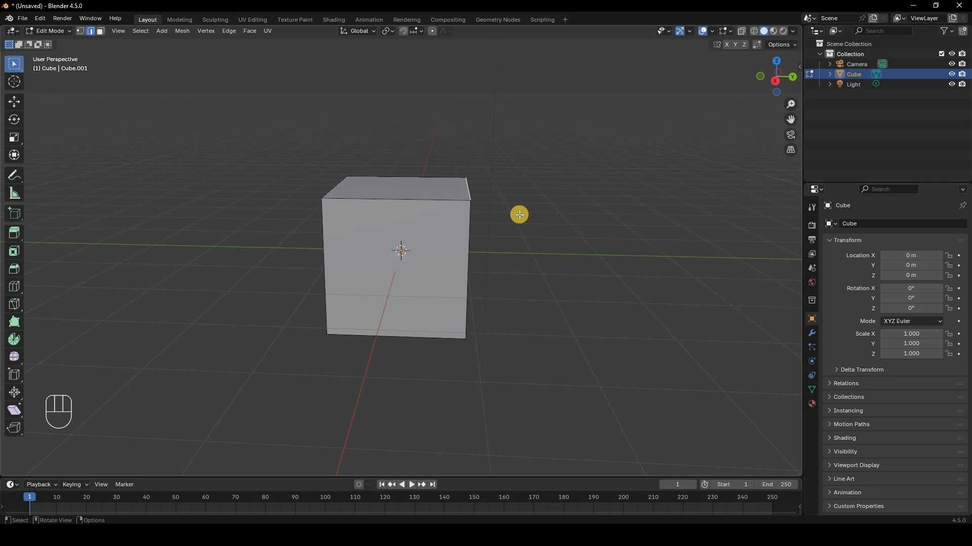
# Step: Rebevel the top-right edge with Ctrl+B, 0.828 m wide with 12 segments
pyautogui.press('ctrl')
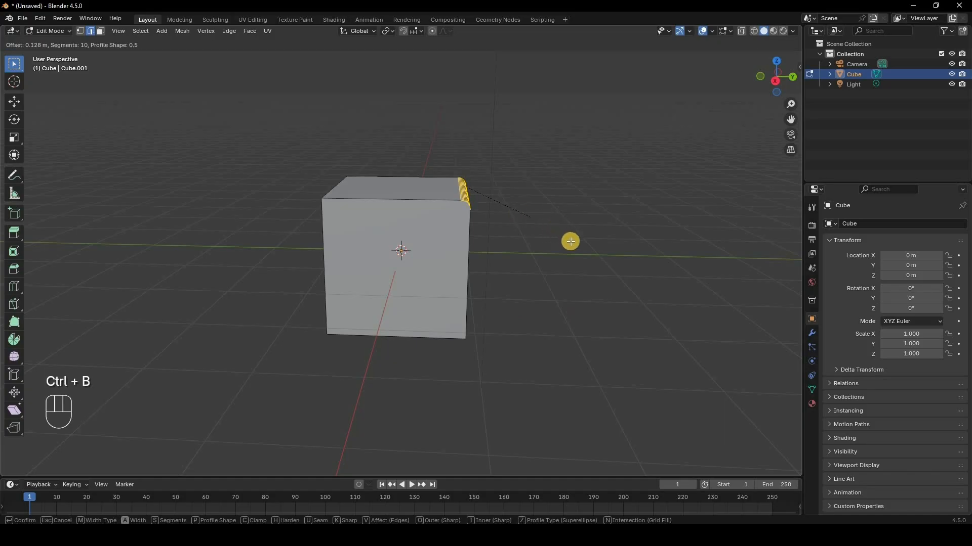
pyautogui.scroll(-2, 570, 242)
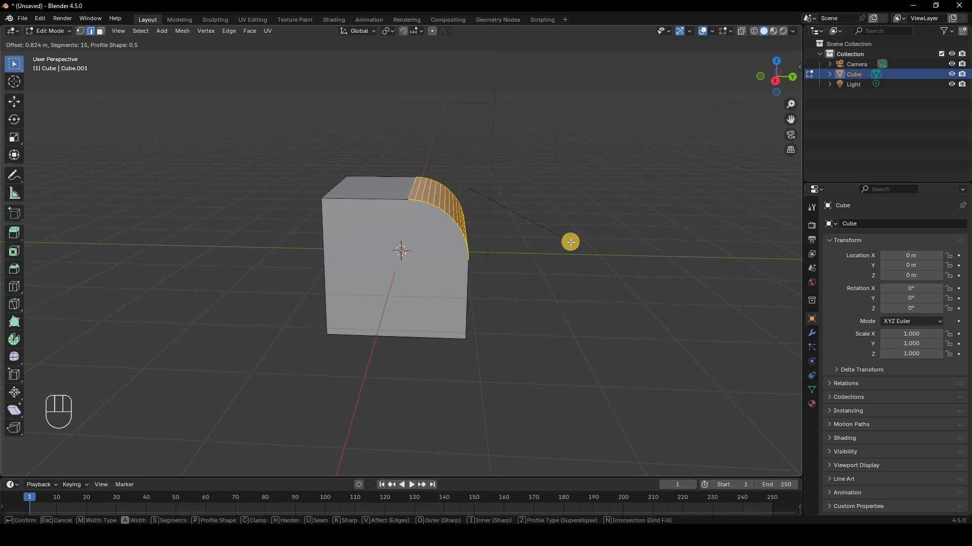
pyautogui.scroll(-7, 570, 242)
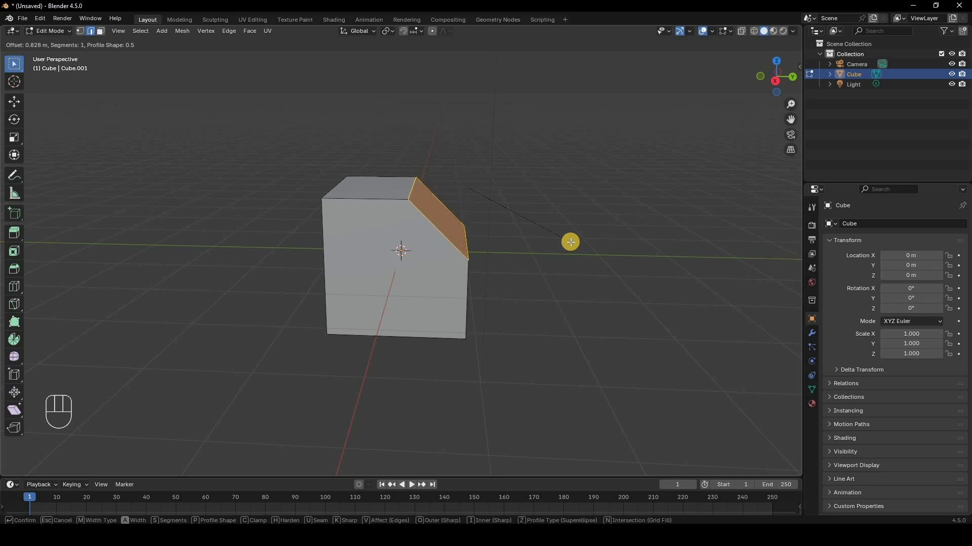
pyautogui.scroll(6, 570, 241)
pyautogui.scroll(3, 570, 241)
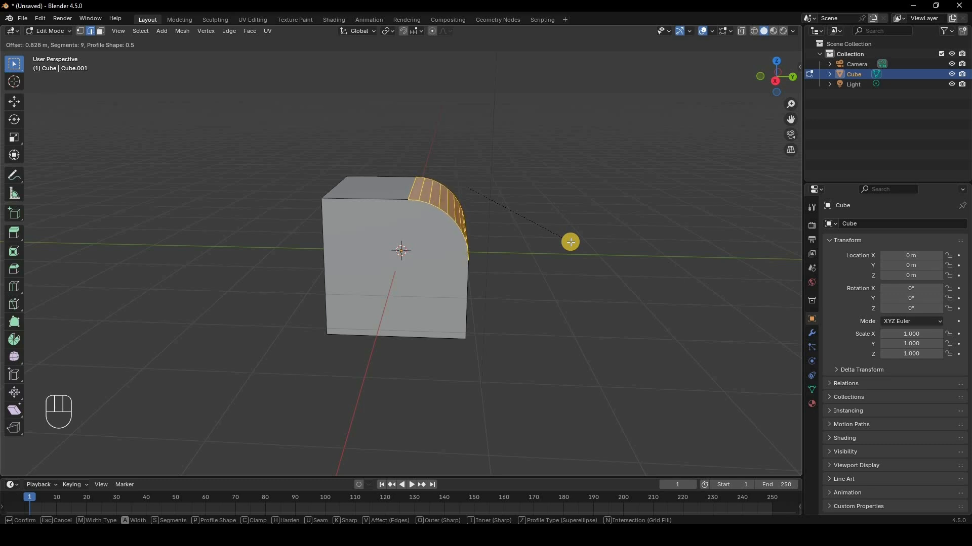
pyautogui.scroll(2, 570, 241)
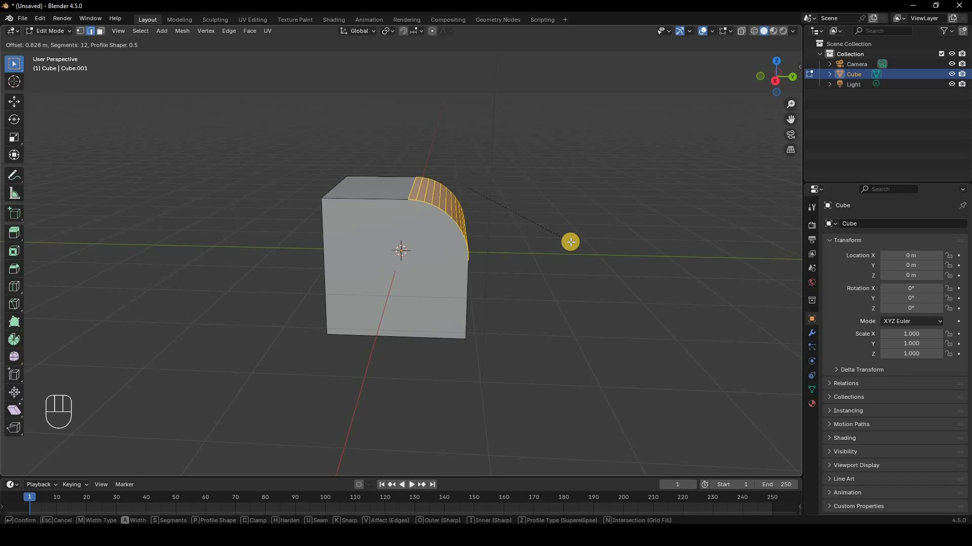
pyautogui.click(571, 242)
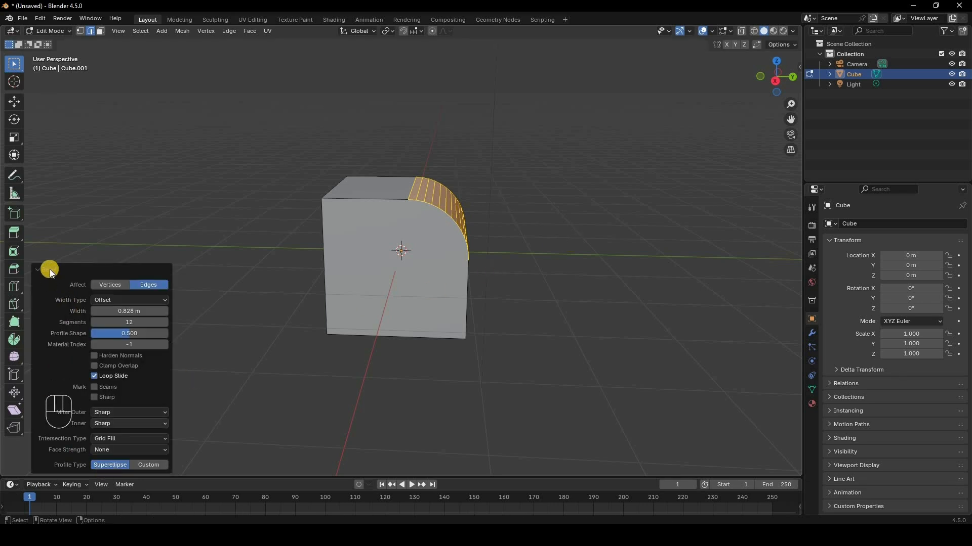
# Step: Try the Width and then Depth width types on the bevel
pyautogui.click(44, 466)
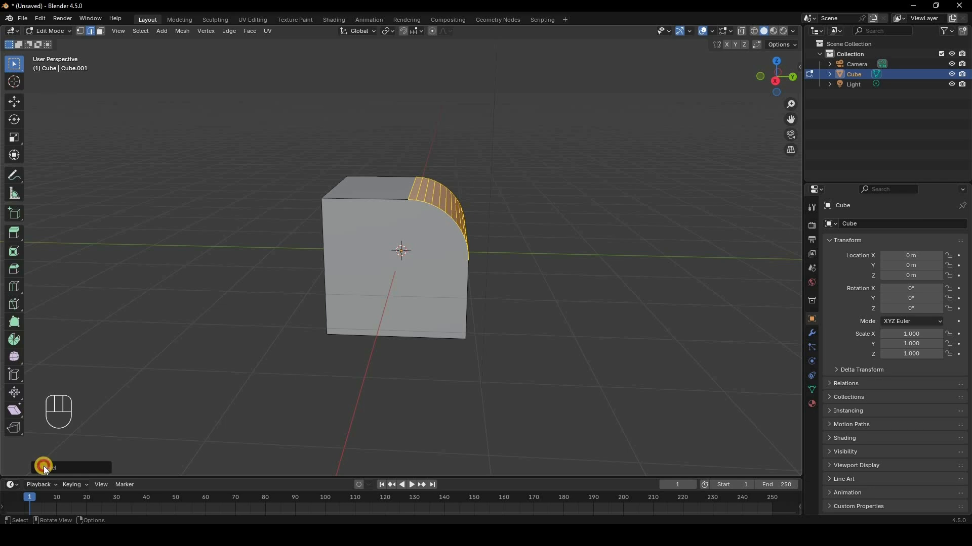
pyautogui.click(44, 467)
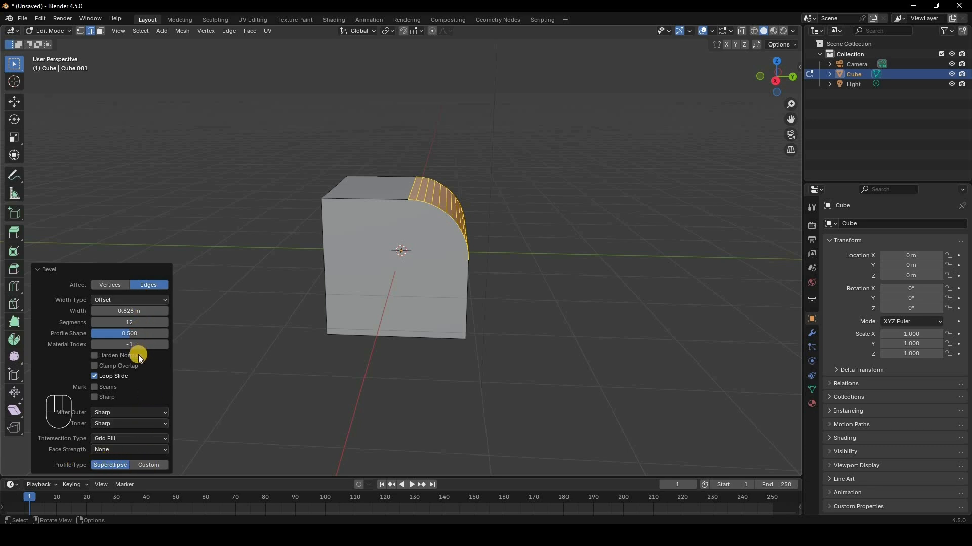
pyautogui.click(130, 301)
pyautogui.click(131, 322)
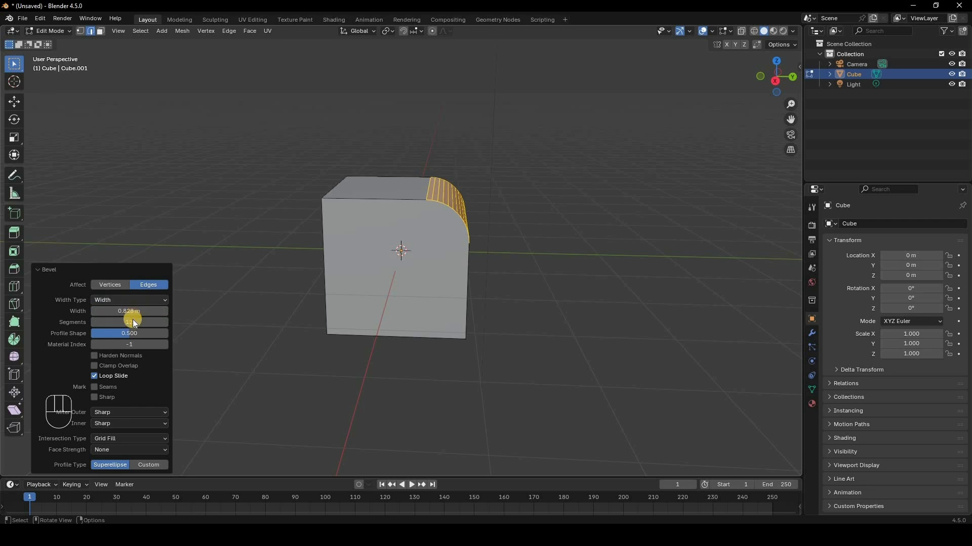
pyautogui.click(130, 301)
pyautogui.click(127, 333)
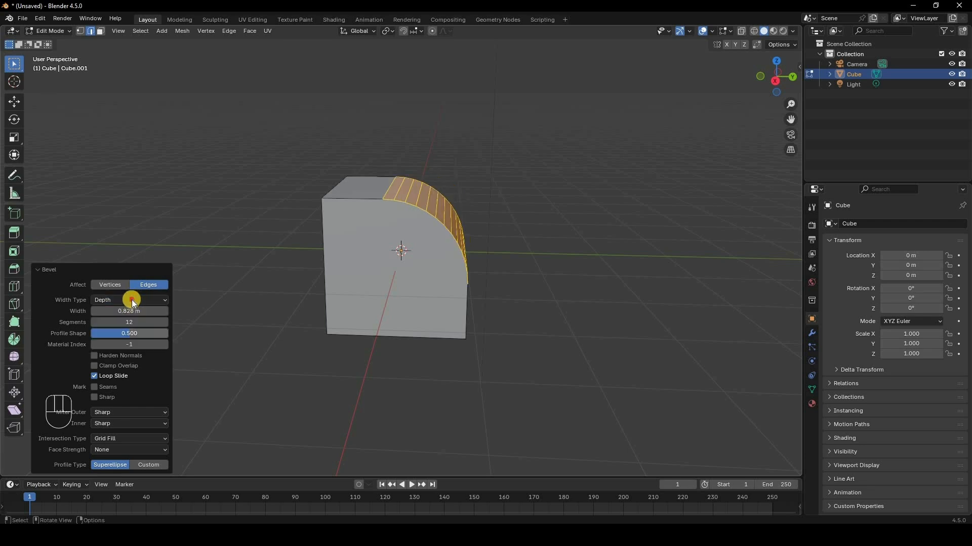
# Step: Restore the Offset width type and switch the bevel profile type to Custom
pyautogui.click(129, 300)
pyautogui.click(129, 312)
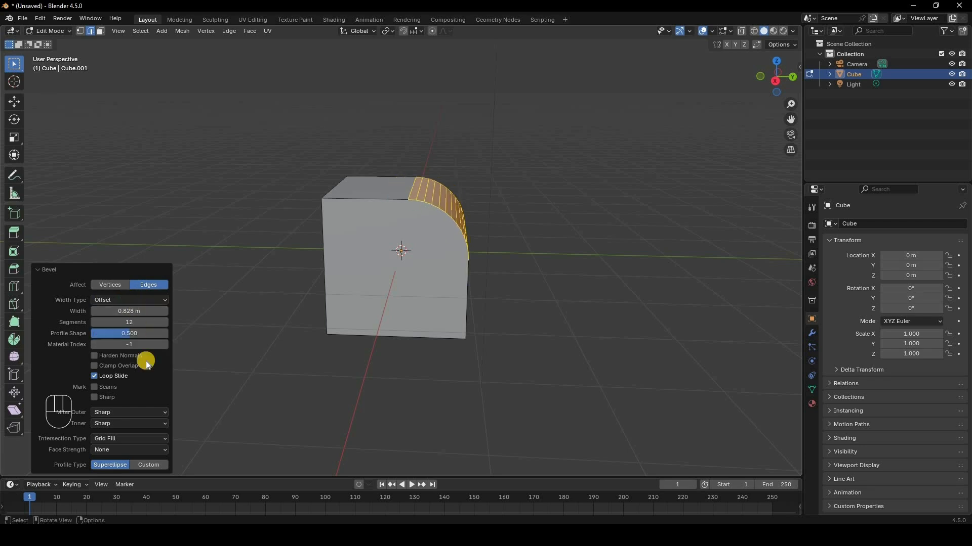
pyautogui.click(149, 465)
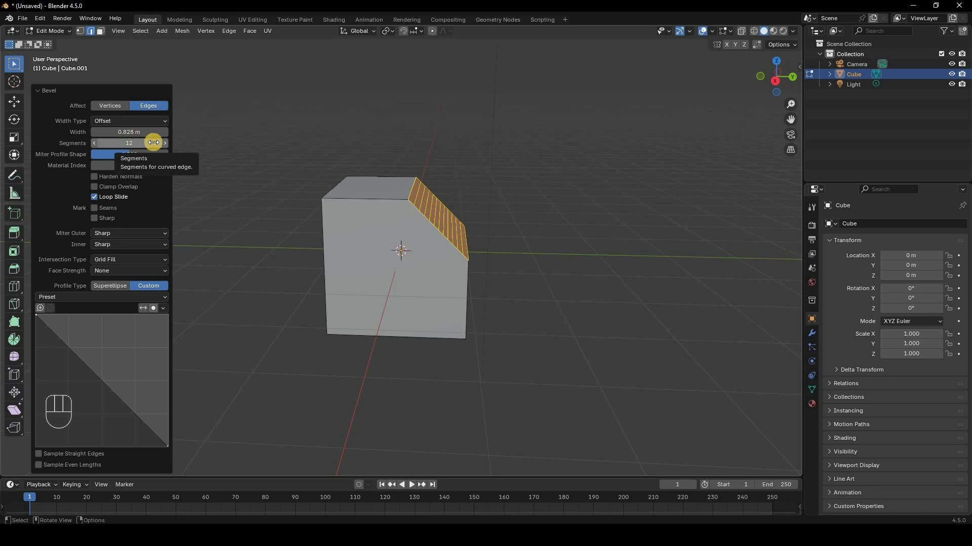
# Step: Set the bevel to 15 segments
pyautogui.click(132, 142)
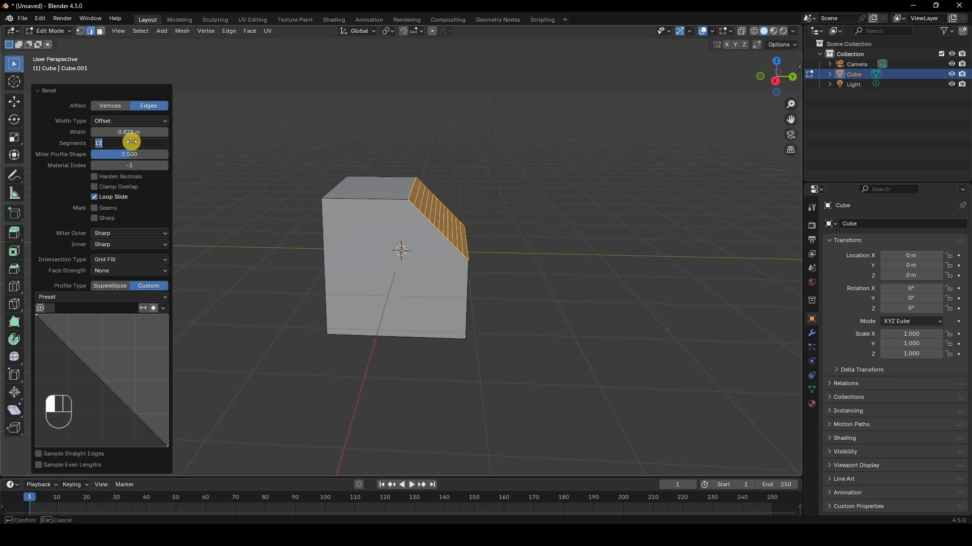
pyautogui.write('15')
pyautogui.press('Return')
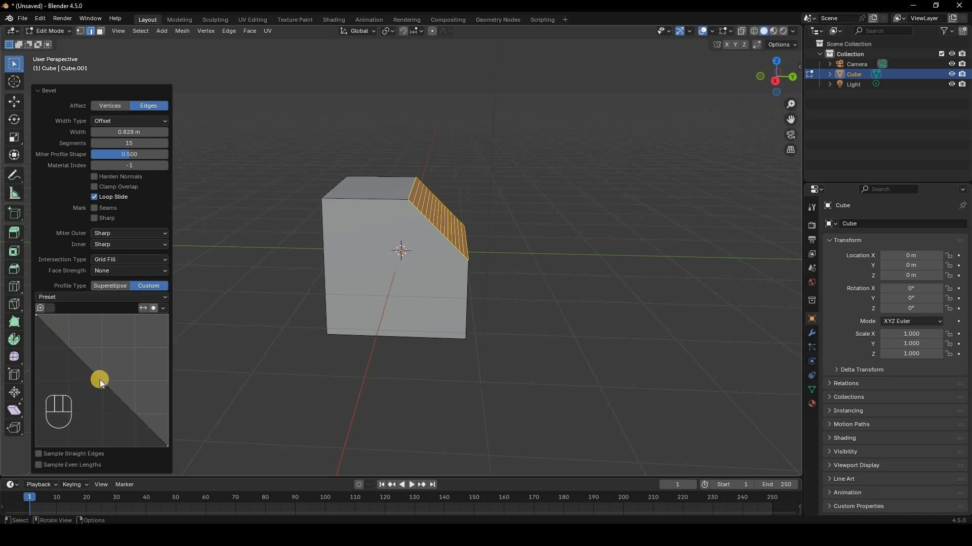
# Step: Drag a custom profile point and set its handles to Vector, then Free
pyautogui.moveTo(99, 380); pyautogui.dragTo(141, 326)
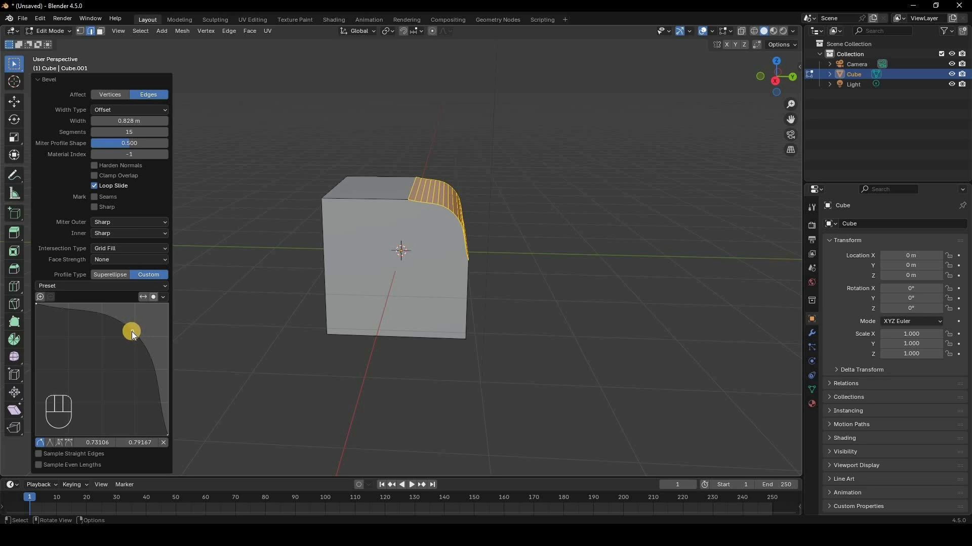
pyautogui.click(50, 444)
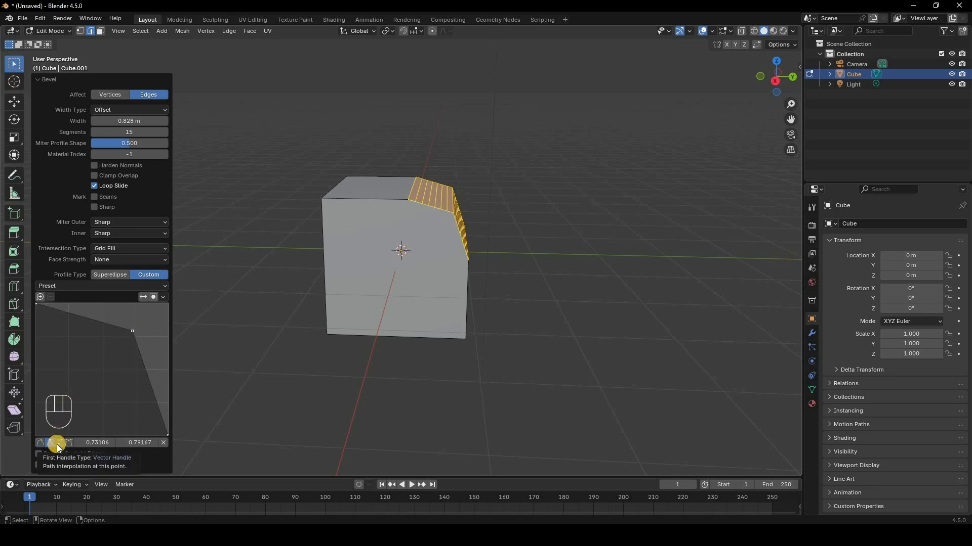
pyautogui.click(59, 444)
# Step: Reshape the custom profile curve by moving its handles and points and adding new points
pyautogui.moveTo(101, 321); pyautogui.dragTo(90, 396)
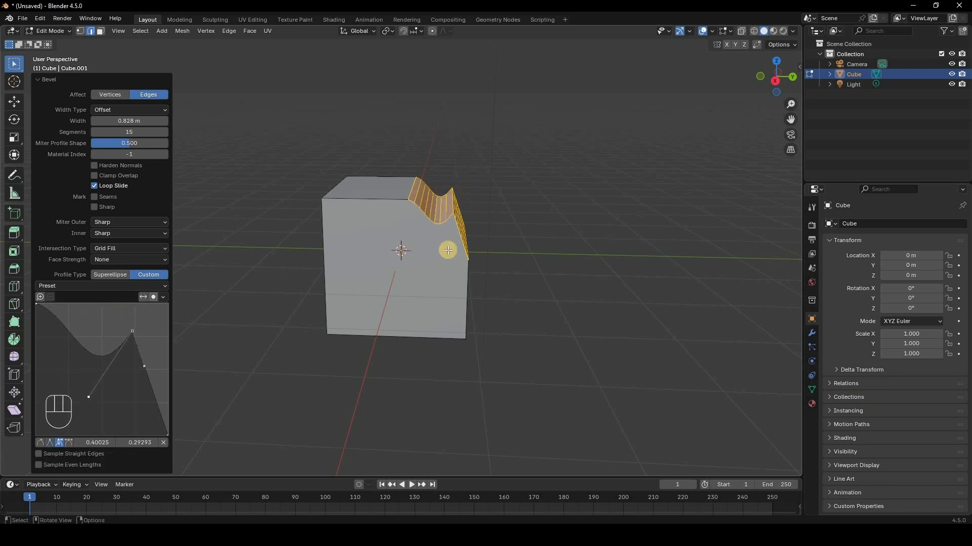
pyautogui.click(132, 333)
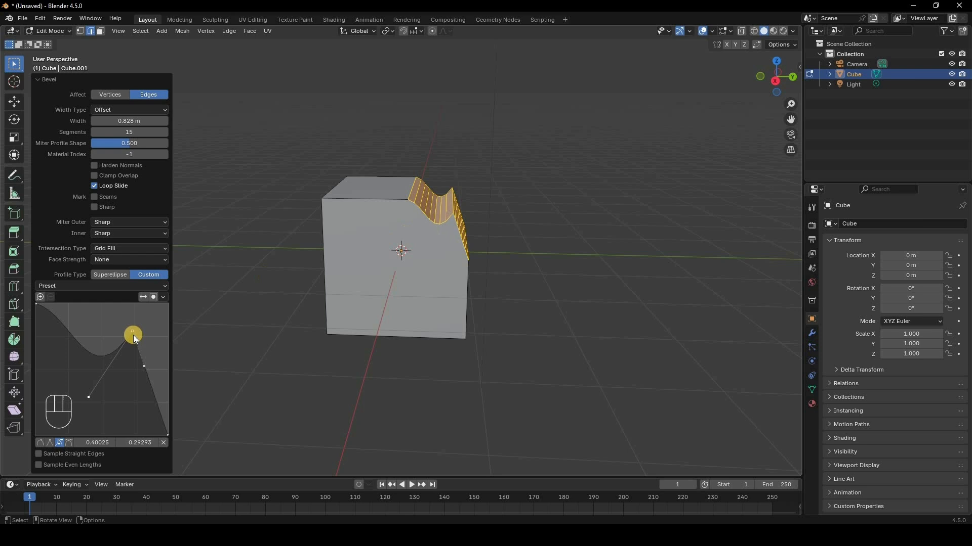
pyautogui.click(71, 442)
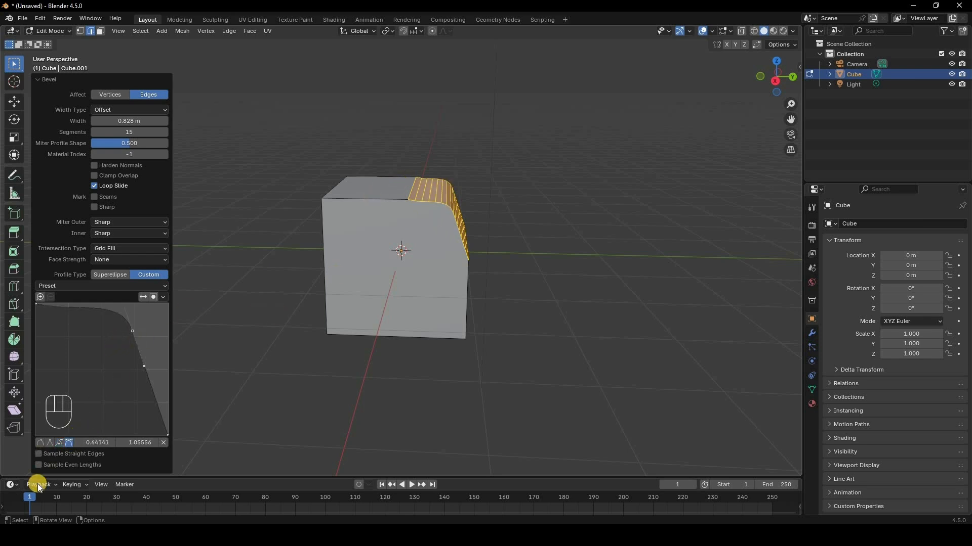
pyautogui.click(57, 443)
pyautogui.moveTo(145, 354); pyautogui.dragTo(123, 323)
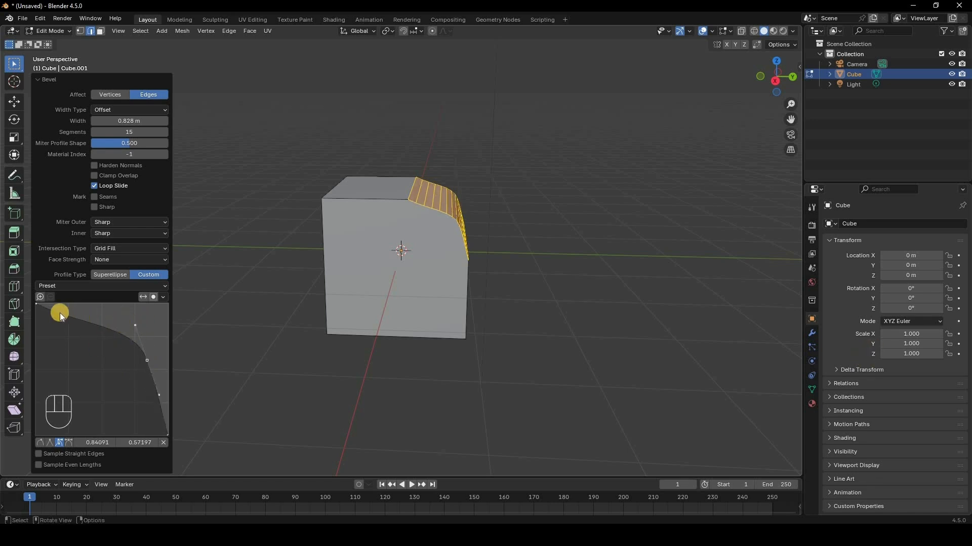
pyautogui.keyDown('ctrl'); pyautogui.click(75, 373); pyautogui.keyUp('ctrl')
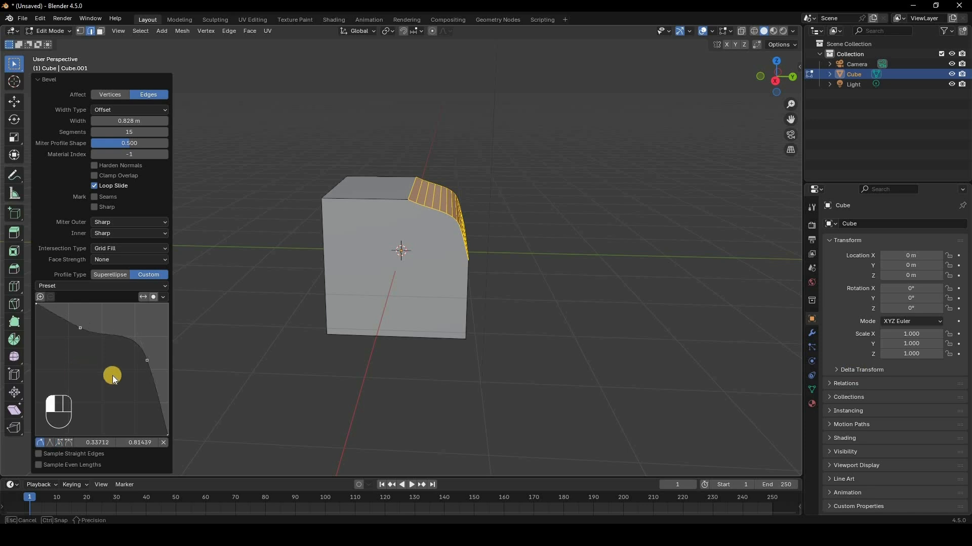
pyautogui.keyDown('ctrl'); pyautogui.moveTo(155, 397); pyautogui.dragTo(145, 374); pyautogui.keyUp('ctrl')
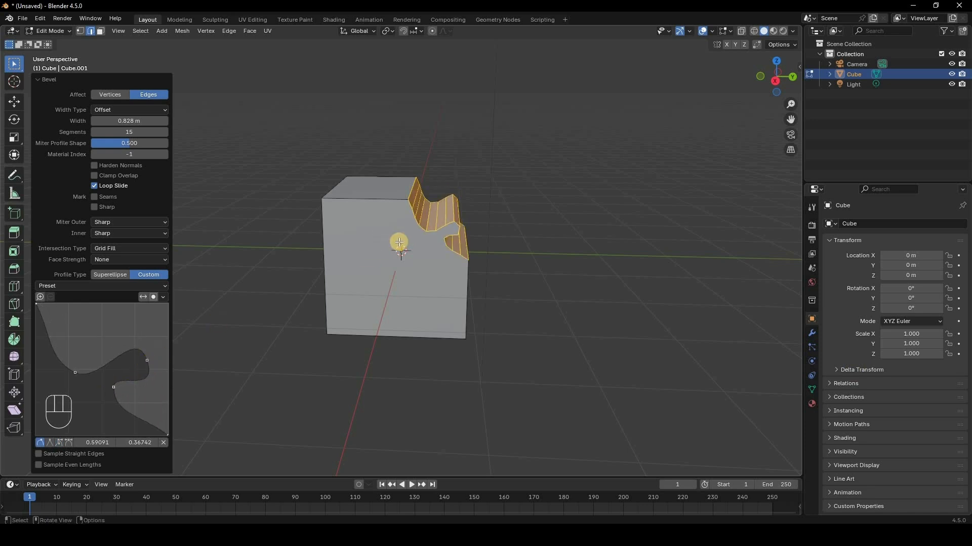
# Step: Raise the bevel segments to 54 and add another profile point moved up and right
pyautogui.moveTo(445, 204); pyautogui.dragTo(450, 214, button='middle')
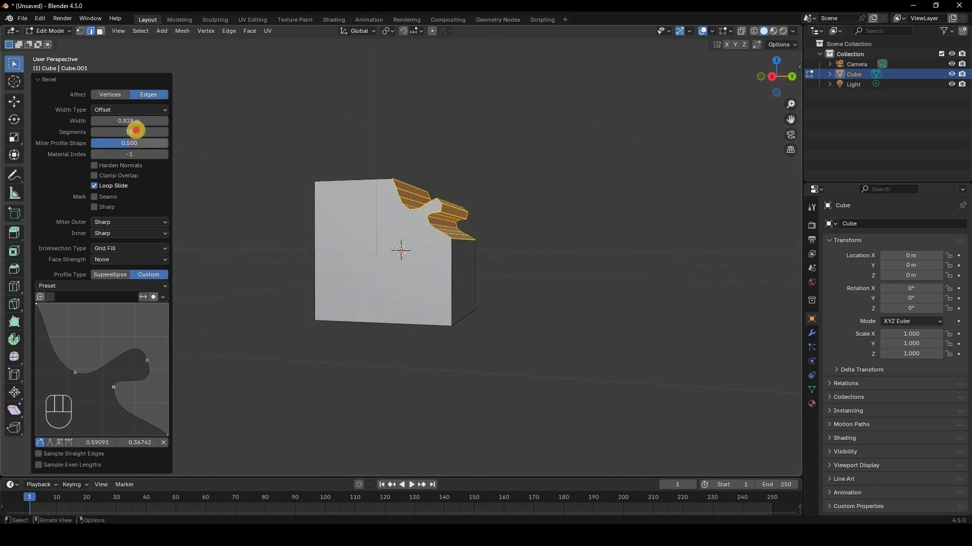
pyautogui.moveTo(135, 128); pyautogui.dragTo(444, 290)
pyautogui.moveTo(444, 290); pyautogui.dragTo(506, 312, button='middle')
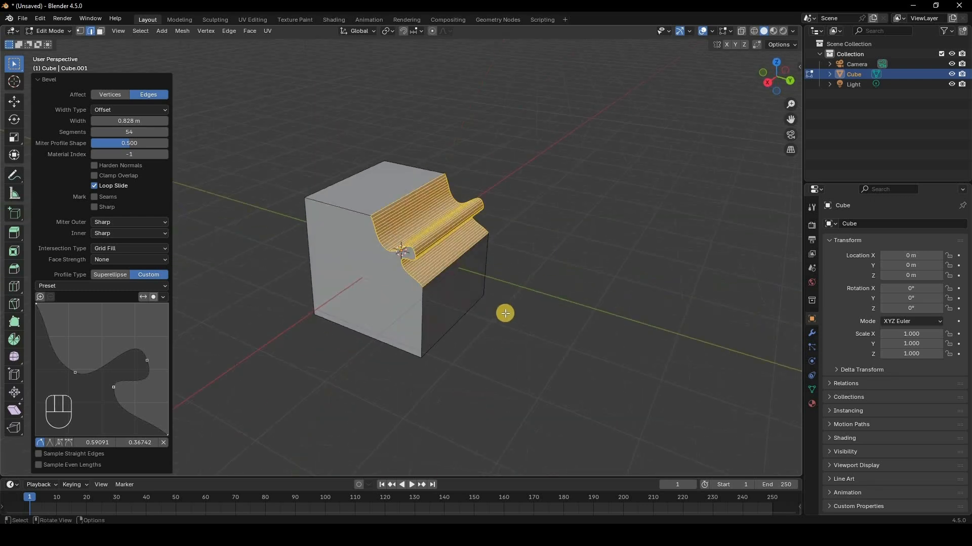
pyautogui.moveTo(543, 280); pyautogui.dragTo(629, 269, button='middle')
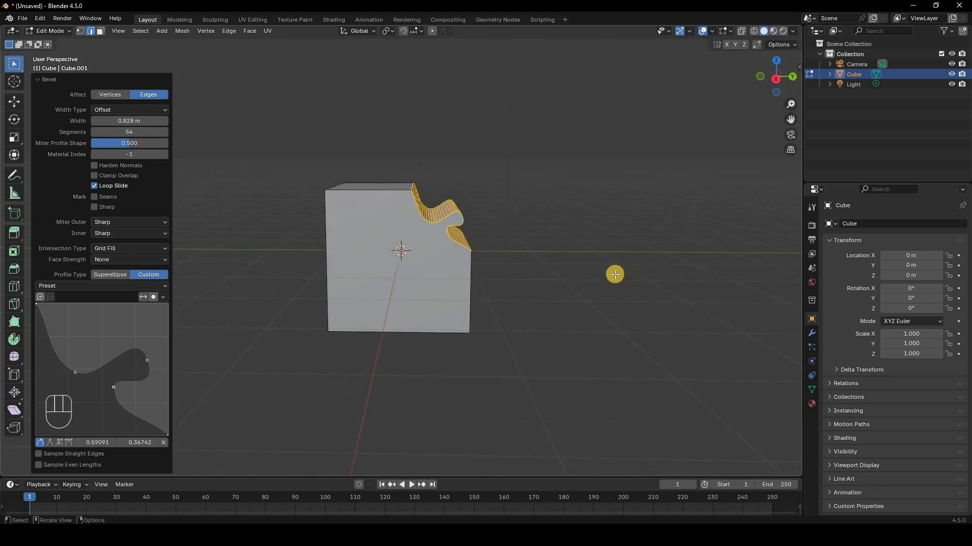
pyautogui.moveTo(494, 263); pyautogui.dragTo(470, 324, button='middle')
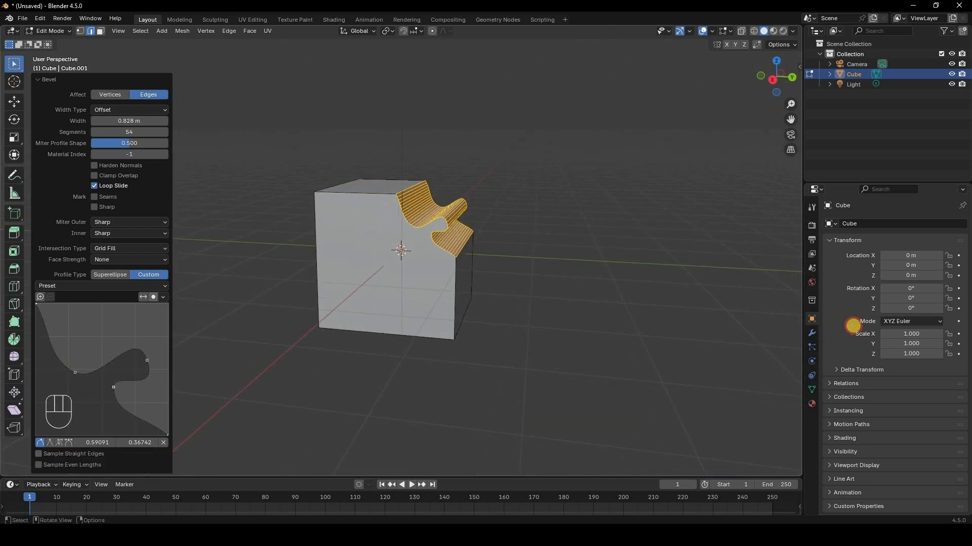
pyautogui.moveTo(97, 318); pyautogui.dragTo(97, 320)
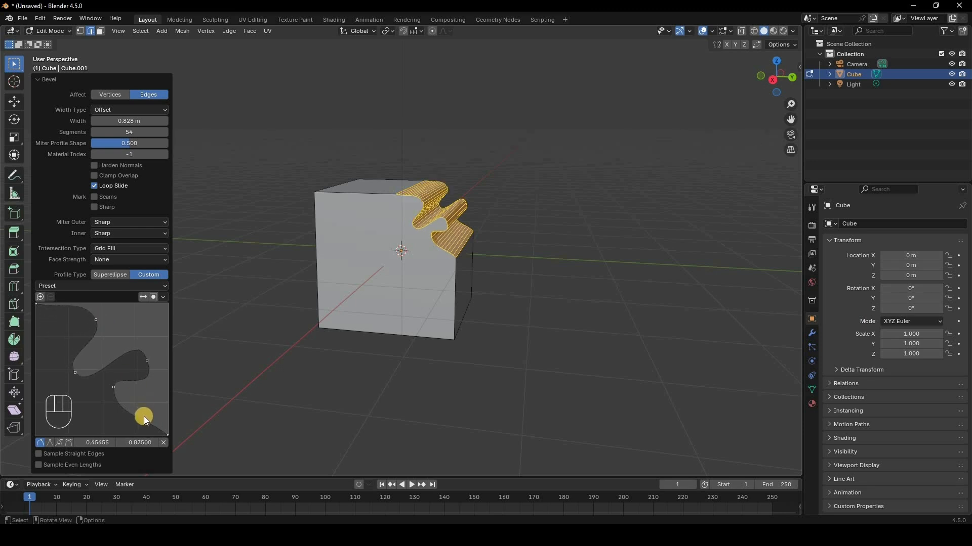
pyautogui.moveTo(144, 418); pyautogui.dragTo(158, 398)
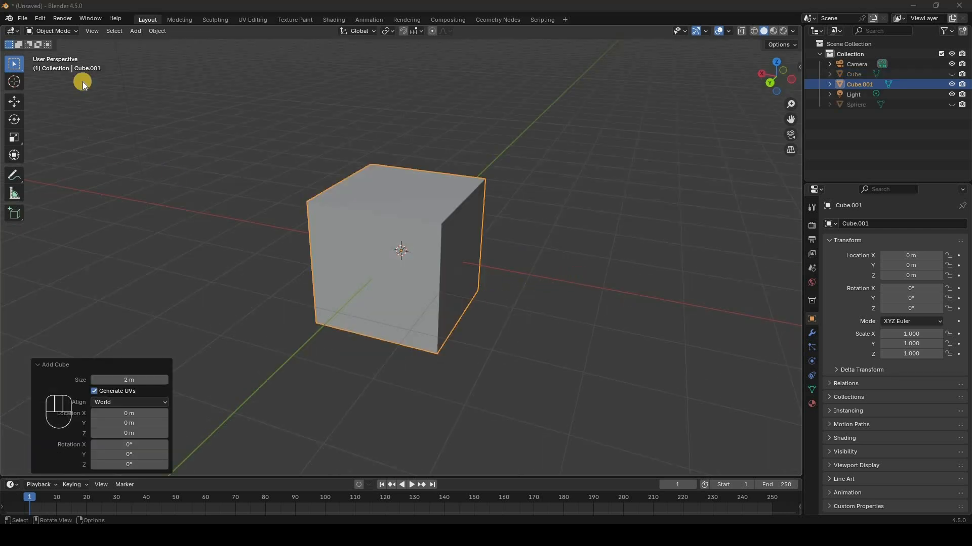
# Step: Switch the new cube into Edit Mode and deselect all its geometry
pyautogui.moveTo(83, 82); pyautogui.dragTo(65, 31, button='middle')
pyautogui.click(54, 31)
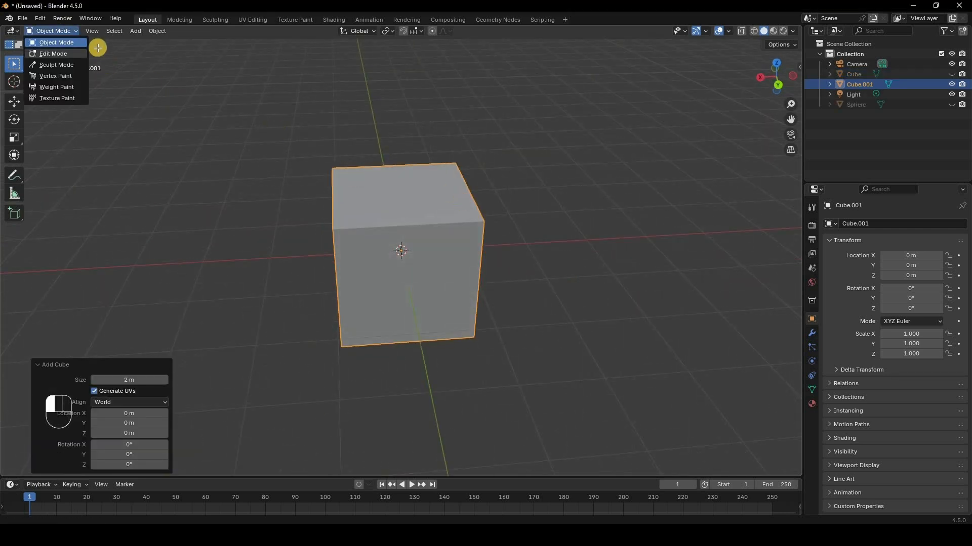
pyautogui.click(53, 54)
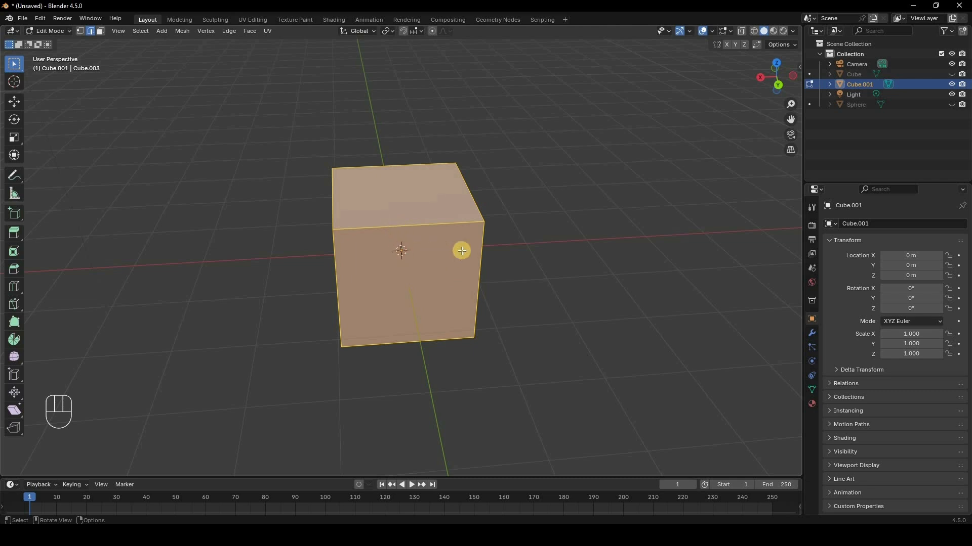
pyautogui.click(554, 269)
pyautogui.moveTo(555, 268); pyautogui.dragTo(574, 286, button='middle')
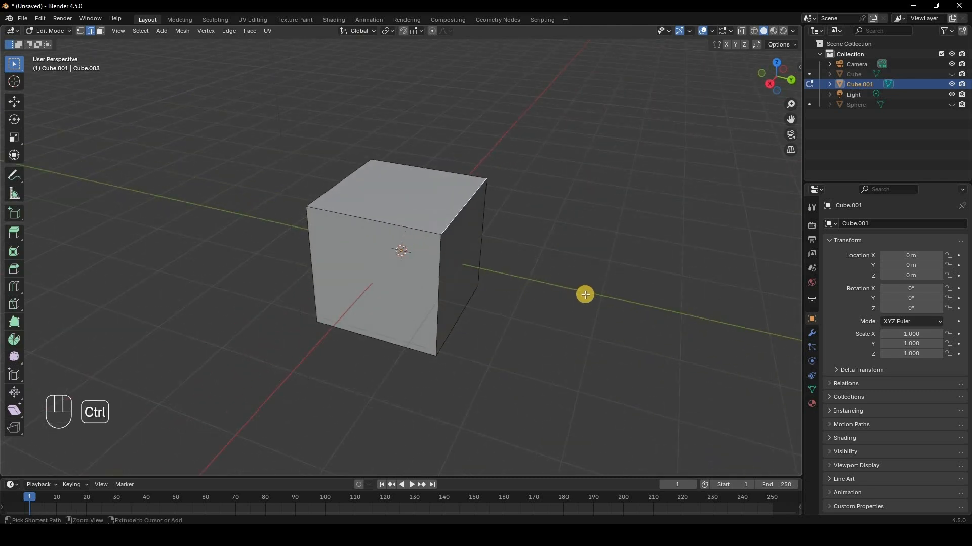
# Step: Bevel the top corner with Affect set to Vertices, 0.519 m wide with 6 segments
pyautogui.hotkey('ctrl', 'b')
pyautogui.scroll(5, 583, 293)
pyautogui.click(198, 289)
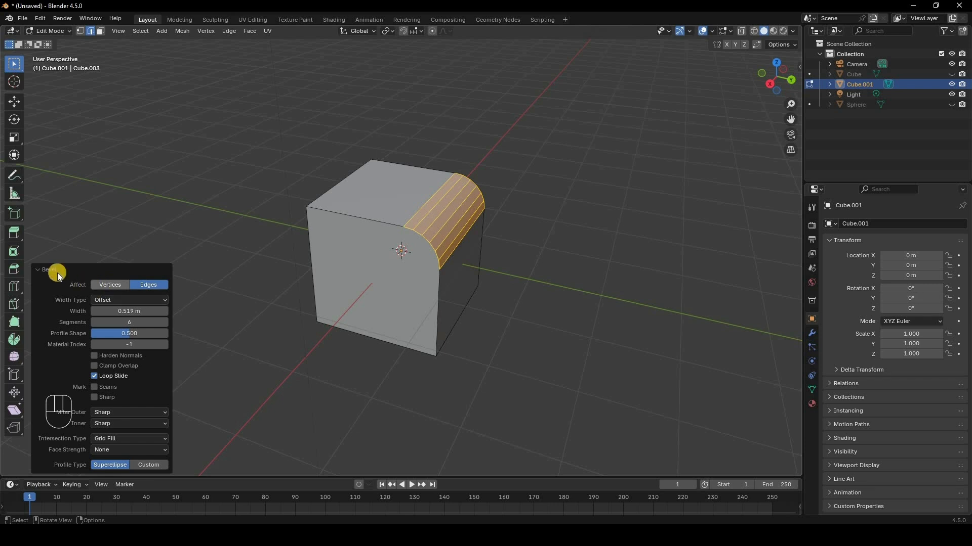
pyautogui.click(50, 466)
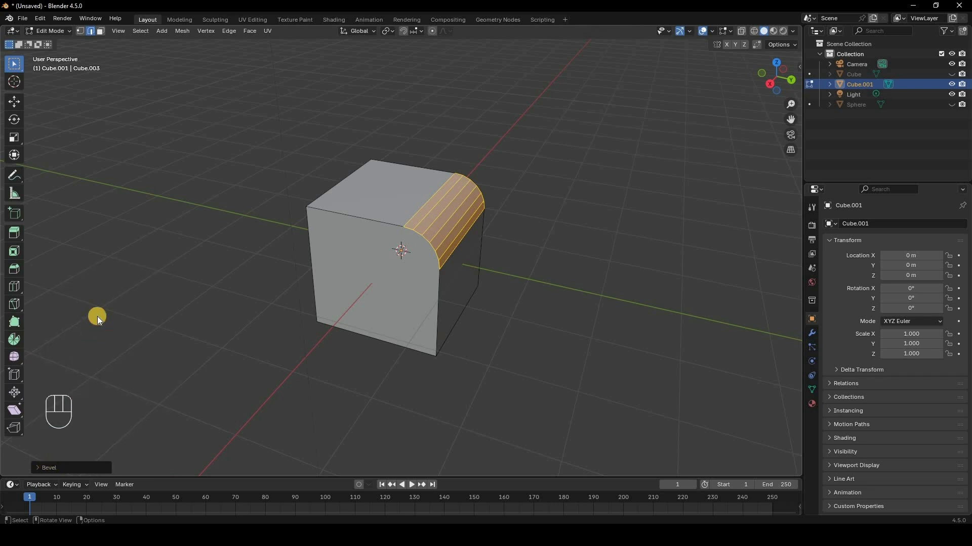
pyautogui.click(50, 468)
pyautogui.click(109, 285)
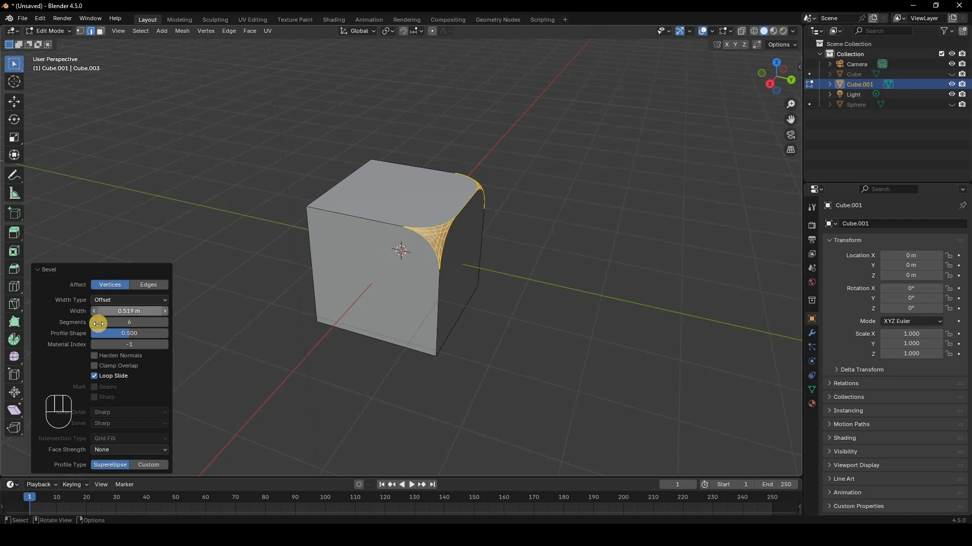
pyautogui.moveTo(93, 323); pyautogui.dragTo(152, 320)
pyautogui.click(163, 321)
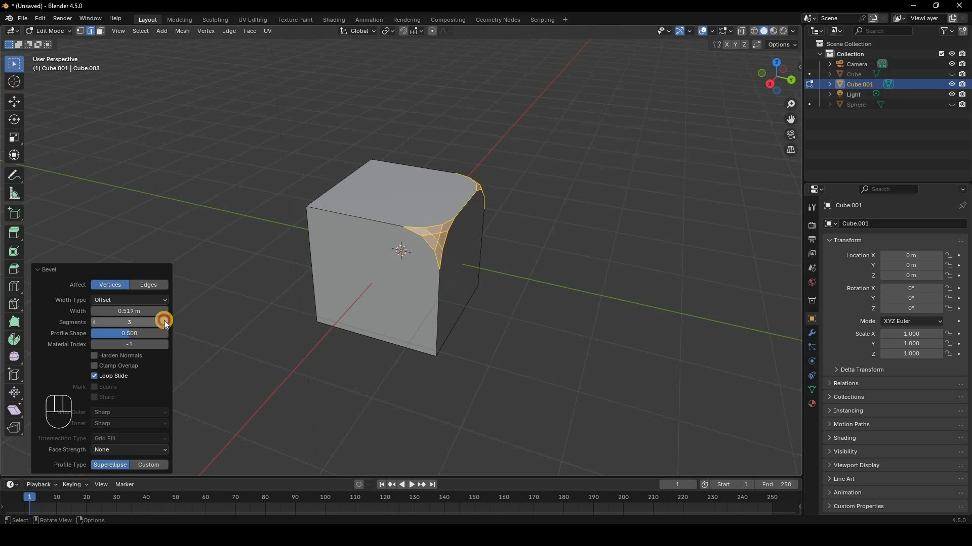
pyautogui.click(164, 321)
pyautogui.click(164, 321)
pyautogui.click(164, 322)
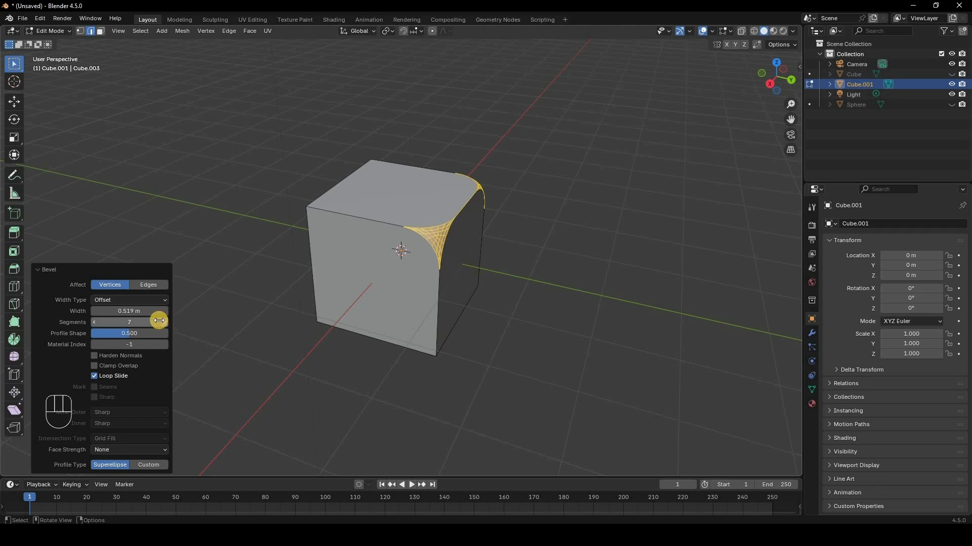
pyautogui.click(164, 321)
pyautogui.click(522, 271)
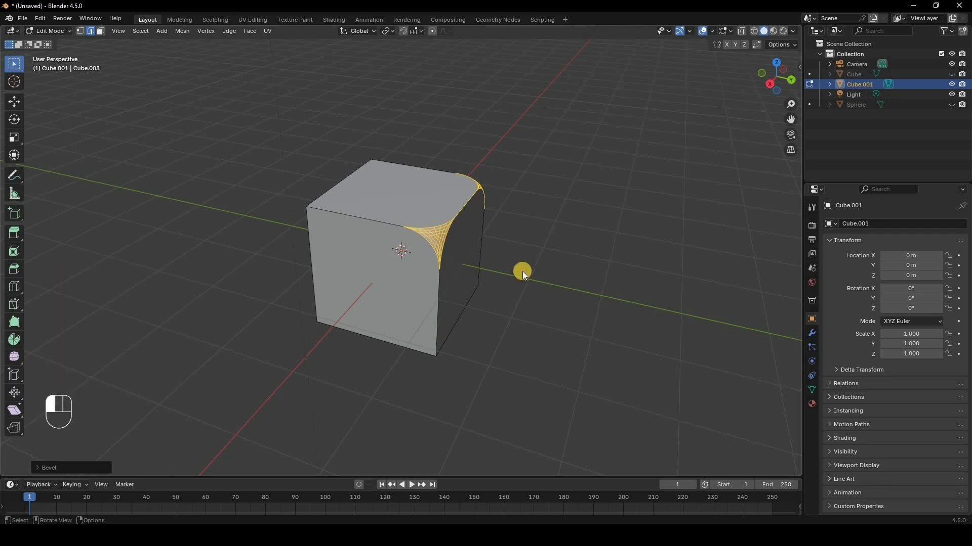
pyautogui.press('Tab')
pyautogui.scroll(4, 499, 203)
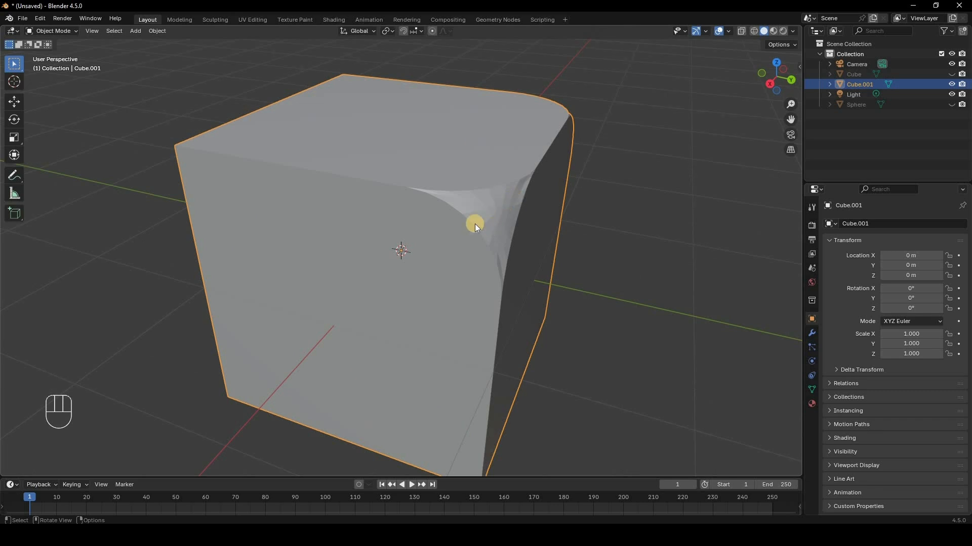
pyautogui.moveTo(446, 217); pyautogui.dragTo(399, 223, button='middle')
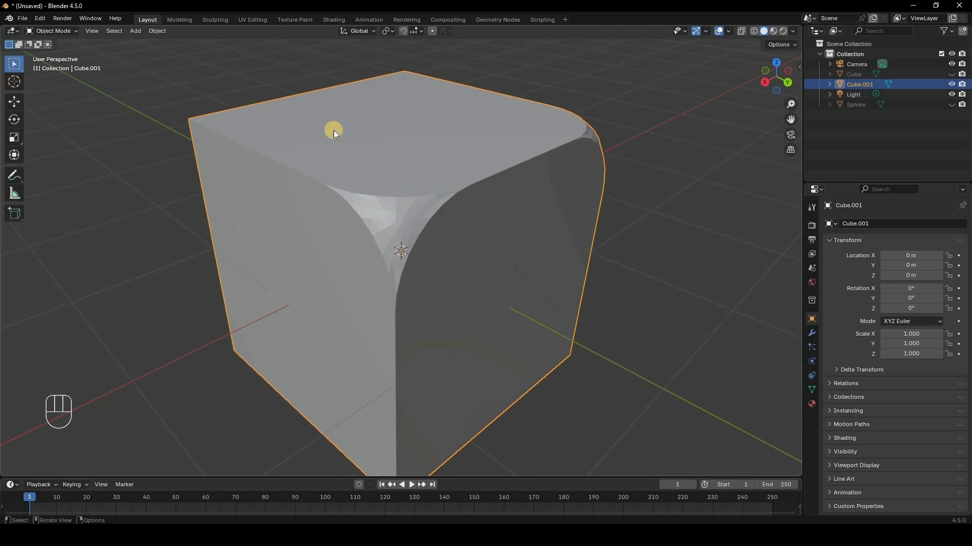
pyautogui.scroll(-2, 554, 145)
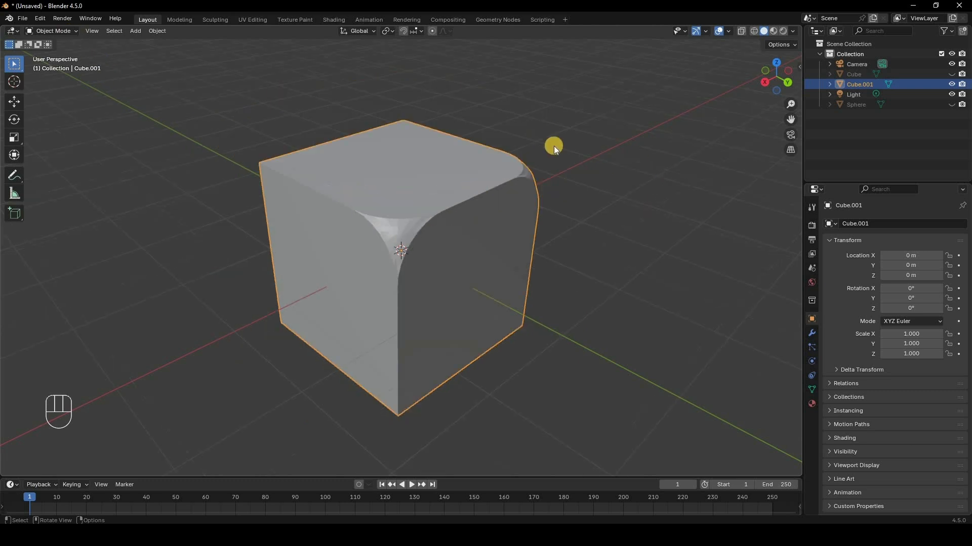
# Step: Apply Shade Smooth to the bevelled cube and orbit to inspect it
pyautogui.rightClick(652, 149)
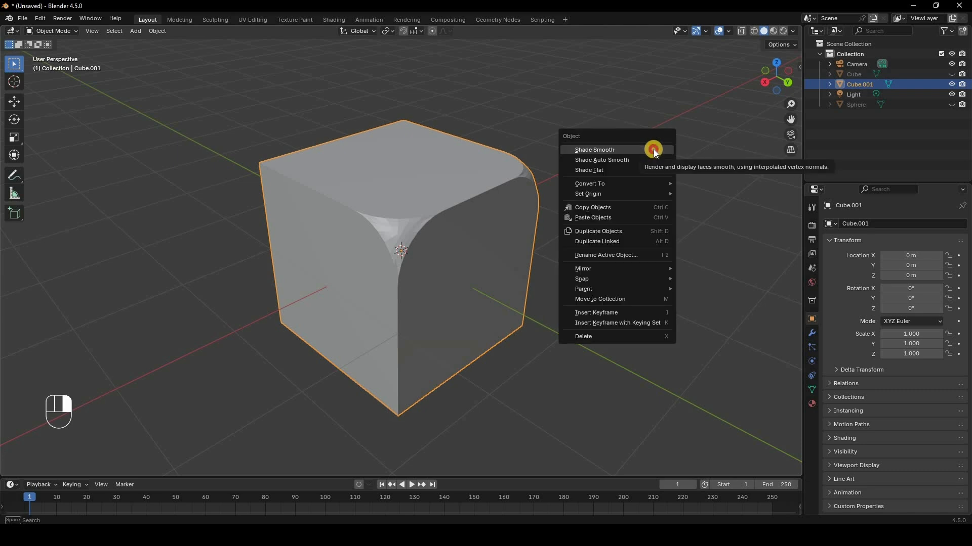
pyautogui.press('Return')
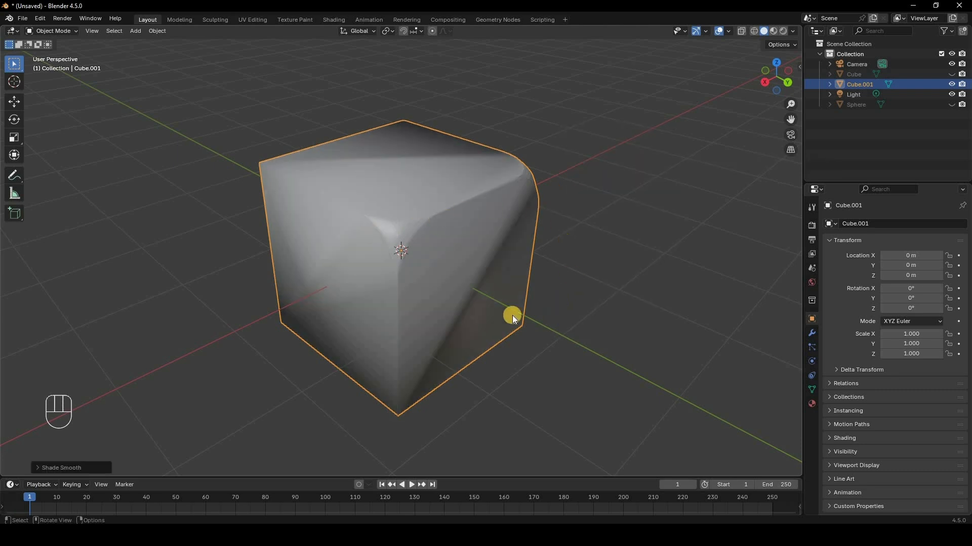
pyautogui.moveTo(512, 315); pyautogui.dragTo(618, 140, button='middle')
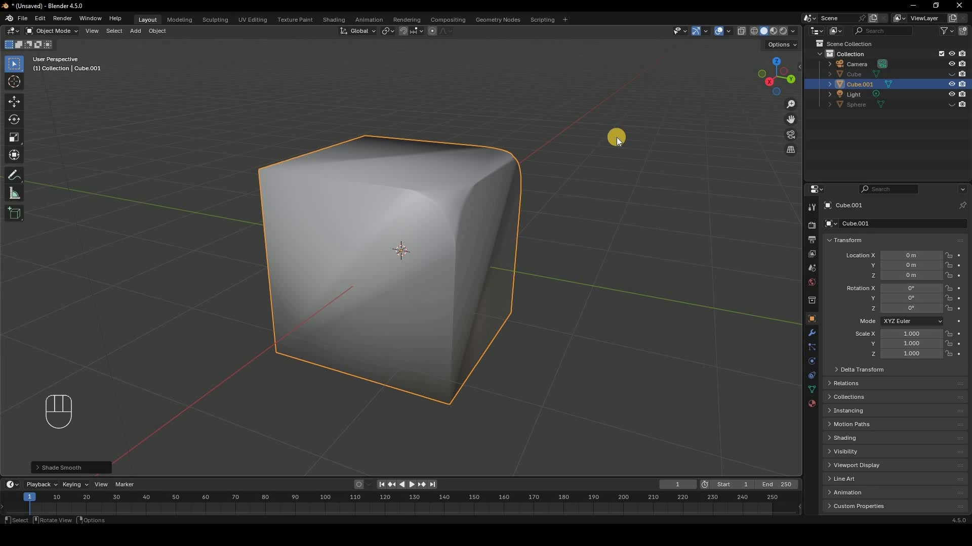
# Step: Switch the cube back to Shade Flat
pyautogui.rightClick(616, 138)
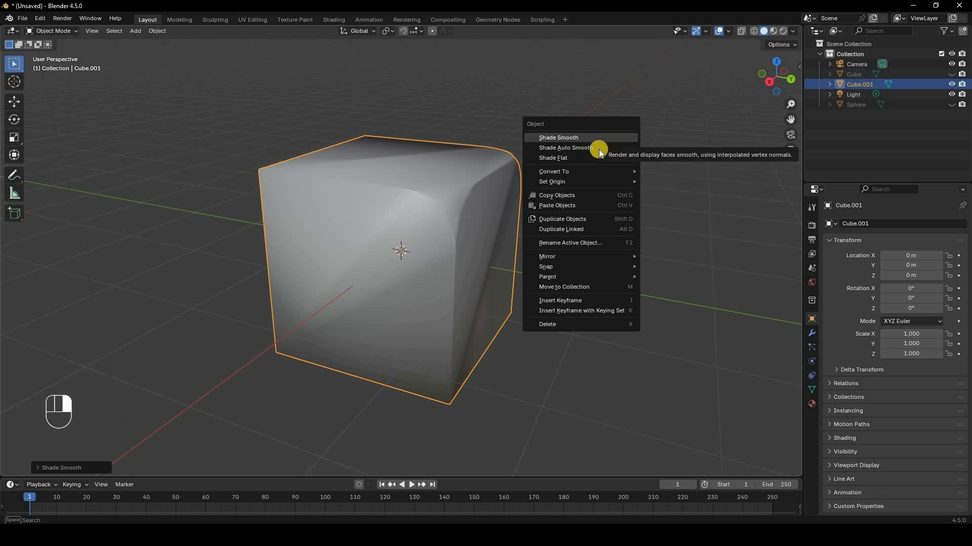
pyautogui.click(585, 159)
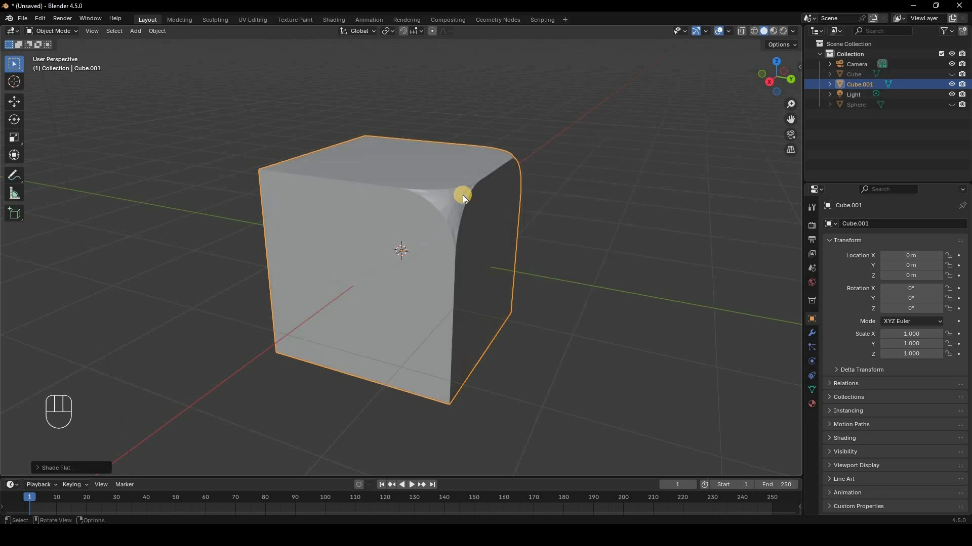
pyautogui.scroll(3, 519, 150)
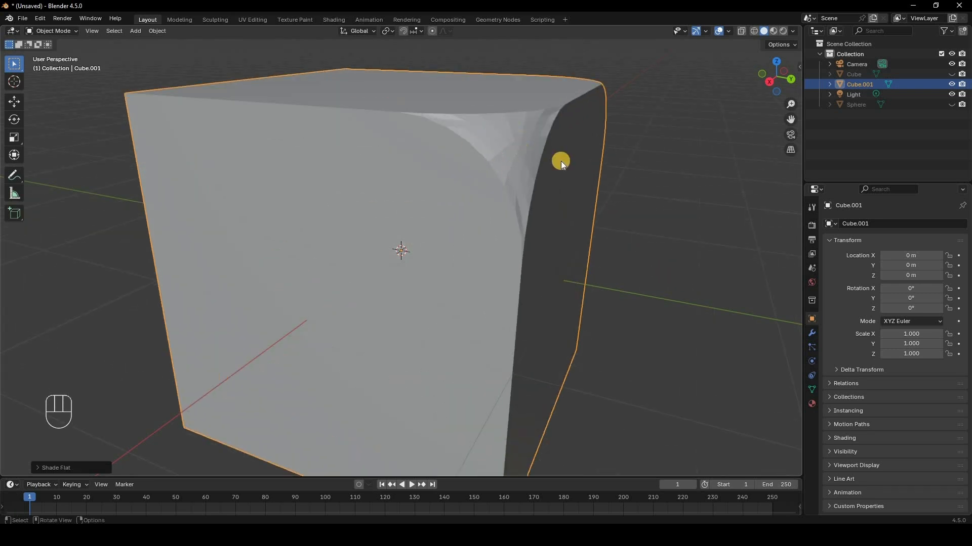
pyautogui.scroll(-3, 521, 175)
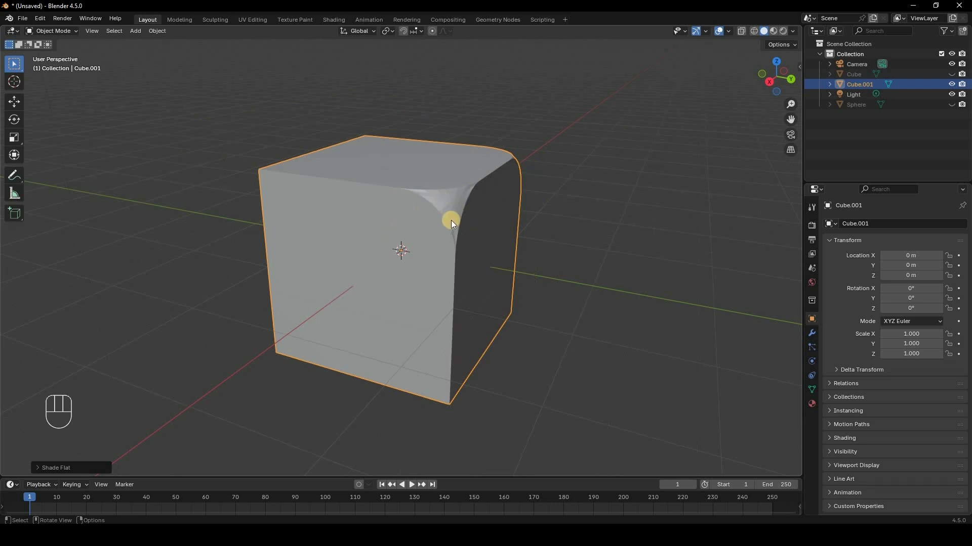
# Step: Apply Shade Auto Smooth to the cube
pyautogui.rightClick(636, 141)
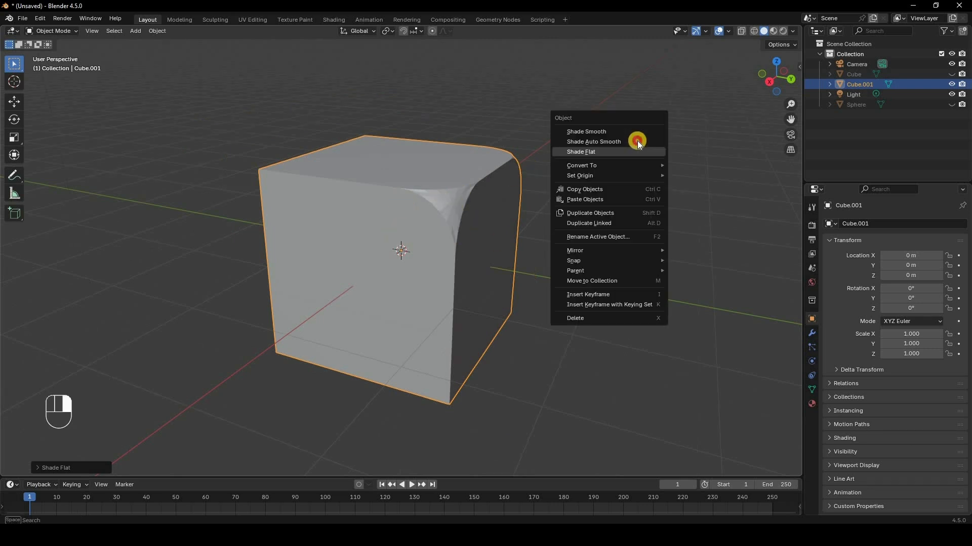
pyautogui.click(587, 174)
pyautogui.scroll(5, 381, 185)
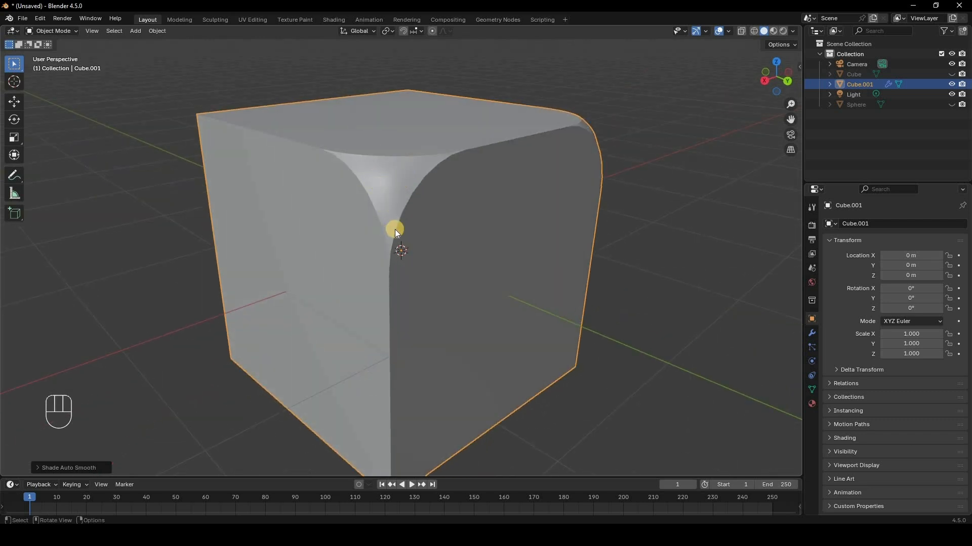
# Step: Inspect the cube's Smooth by Angle modifier at 30° and toggle its Manage subpanel
pyautogui.moveTo(496, 262); pyautogui.dragTo(672, 313, button='middle')
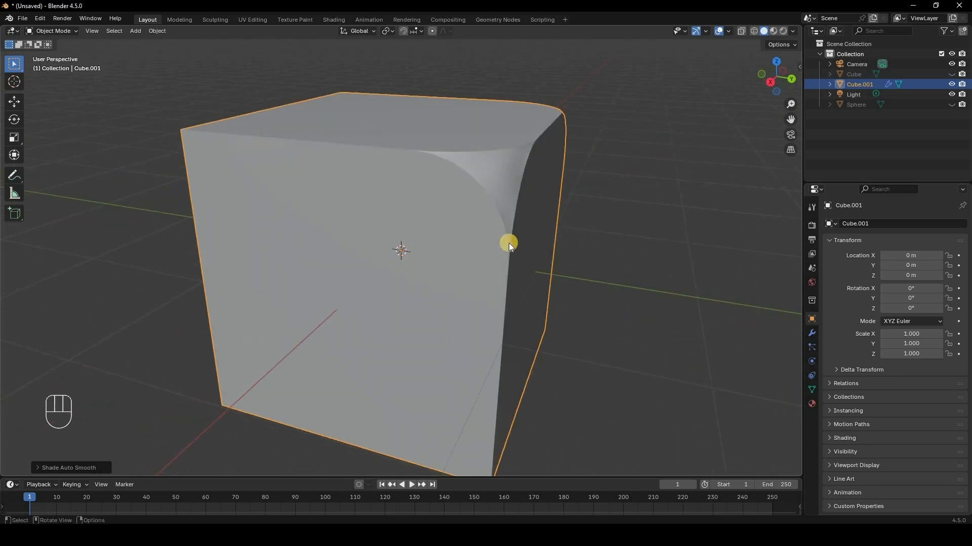
pyautogui.click(812, 333)
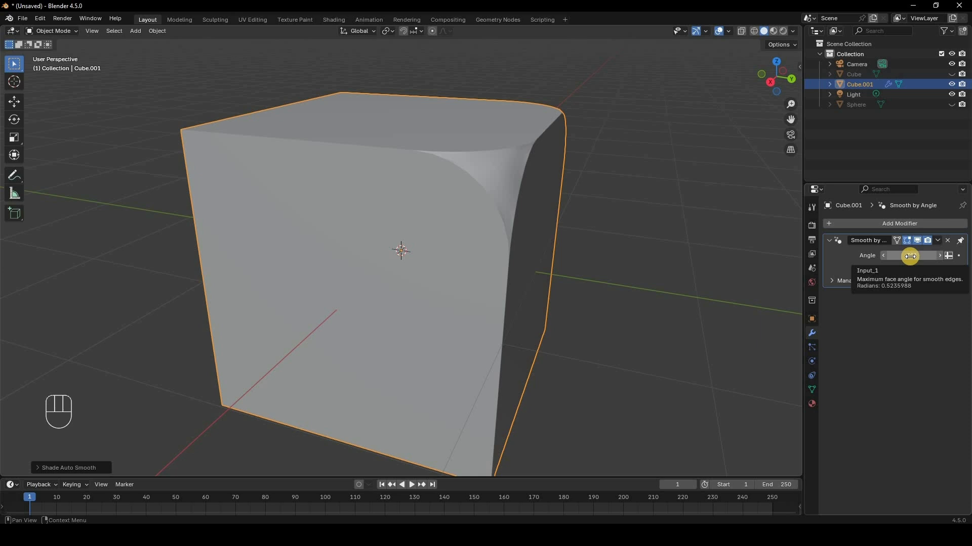
pyautogui.click(858, 280)
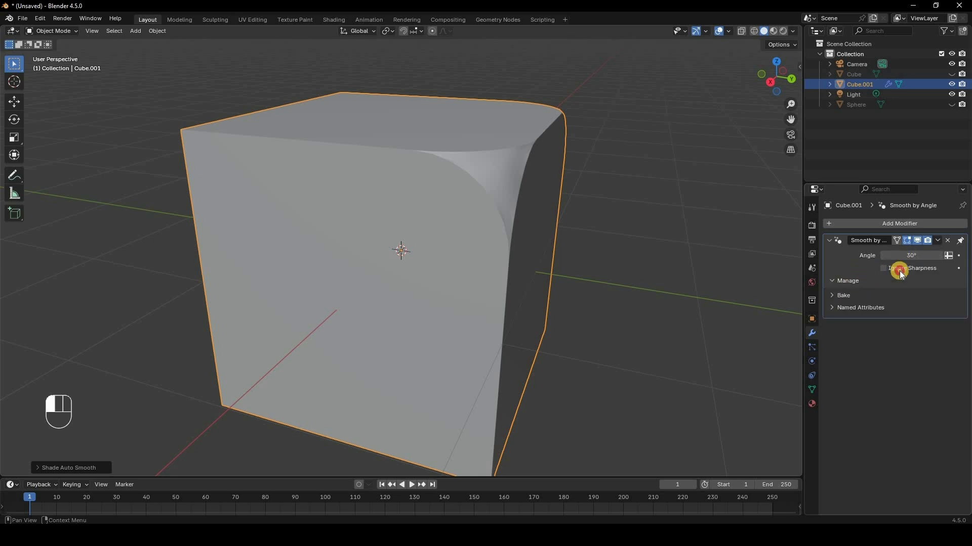
pyautogui.click(858, 280)
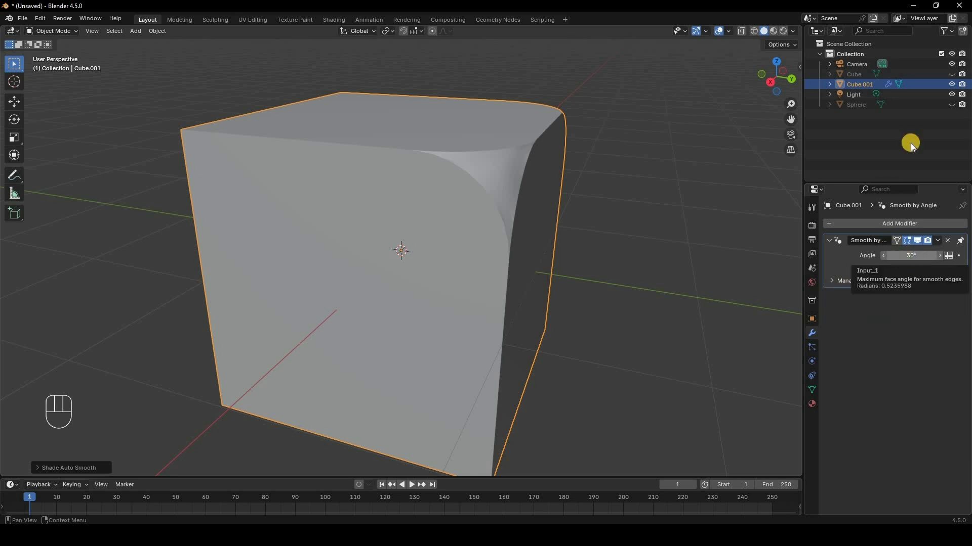
# Step: Hide Cube.001 and add a UV sphere to the scene
pyautogui.press('h')
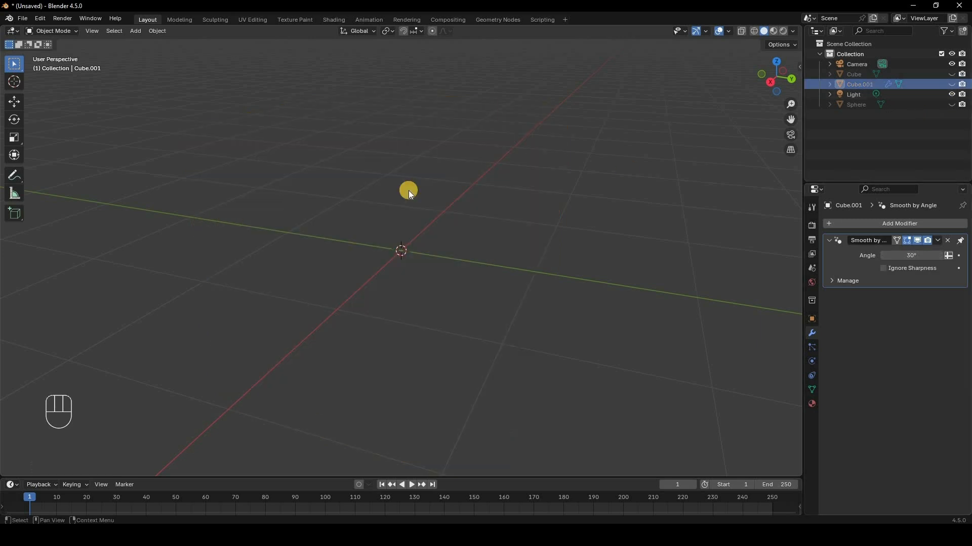
pyautogui.hotkey('shift', 'a')
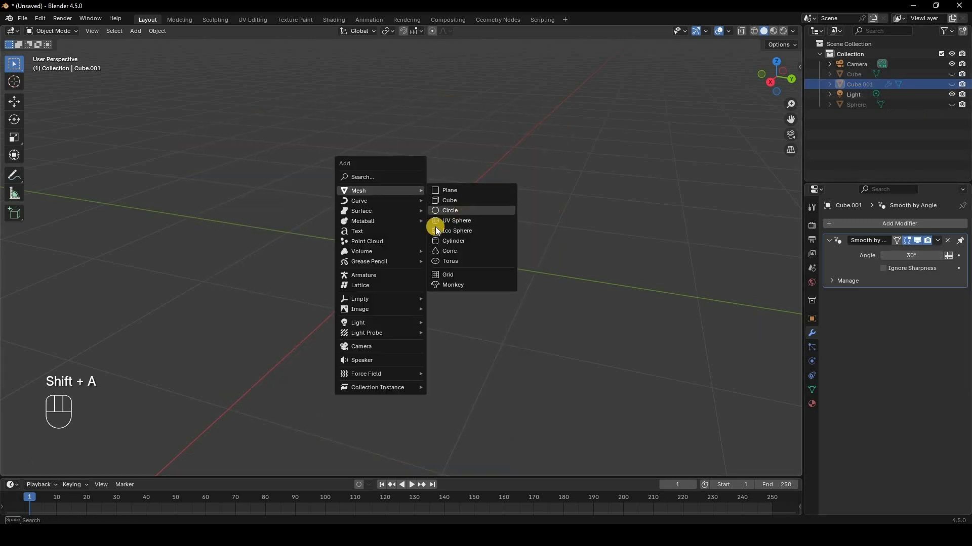
pyautogui.click(455, 221)
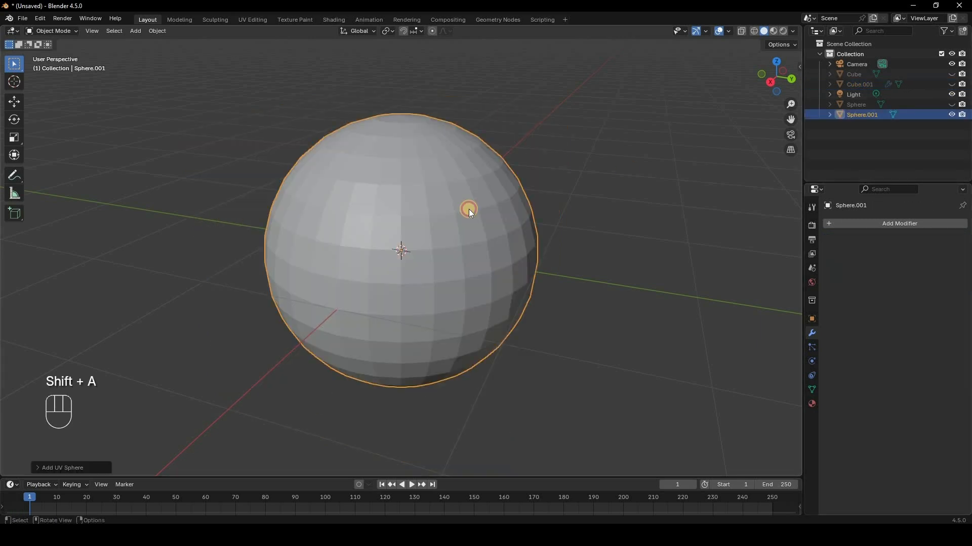
# Step: Shade the sphere smooth, then return the wavy-bevelled cube to Object Mode
pyautogui.rightClick(609, 172)
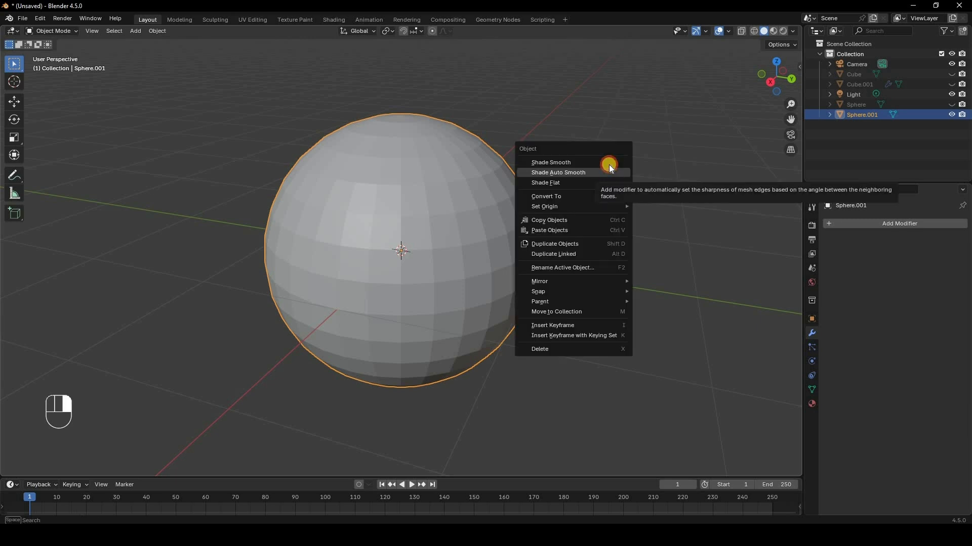
pyautogui.click(539, 164)
pyautogui.moveTo(501, 256)
pyautogui.mouseDown(button='middle')
pyautogui.moveTo(490, 274)
pyautogui.moveTo(597, 222)
pyautogui.moveTo(563, 235)
pyautogui.moveTo(576, 242)
pyautogui.mouseUp(button='middle')
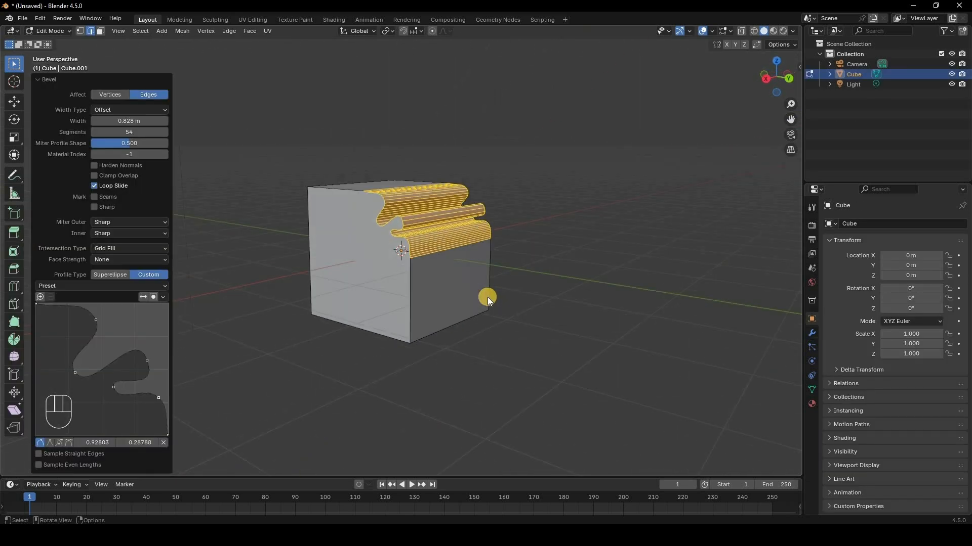
pyautogui.press('Tab')
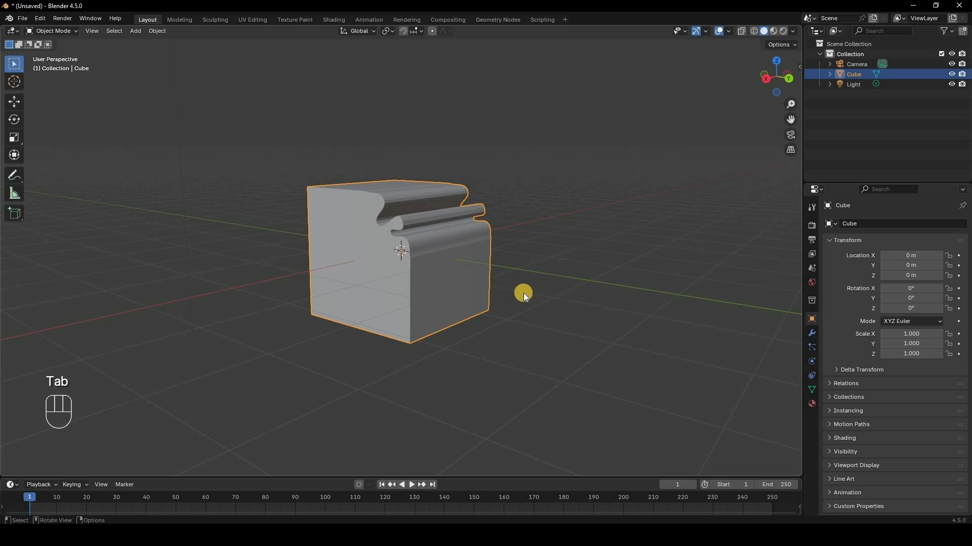